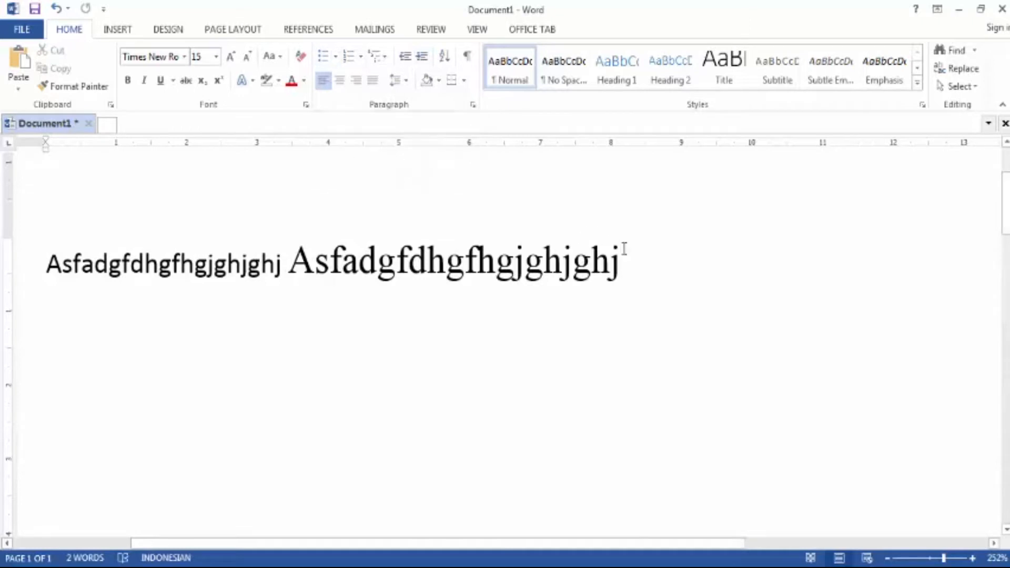
Step: Turn the line of text into a bulleted item using the arrowhead bullet from the bullet library
drag(620, 256, 290, 261)
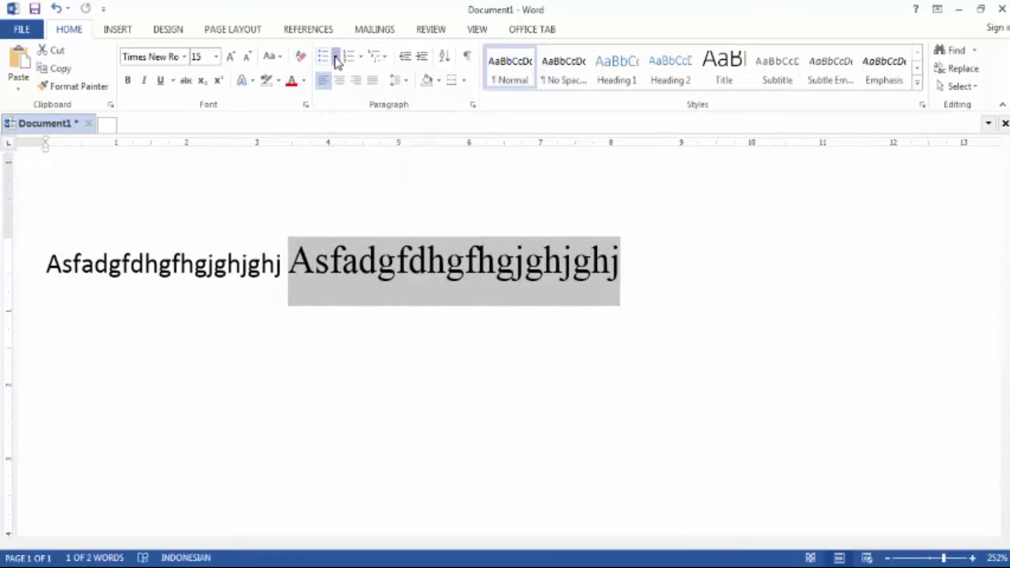
click(335, 56)
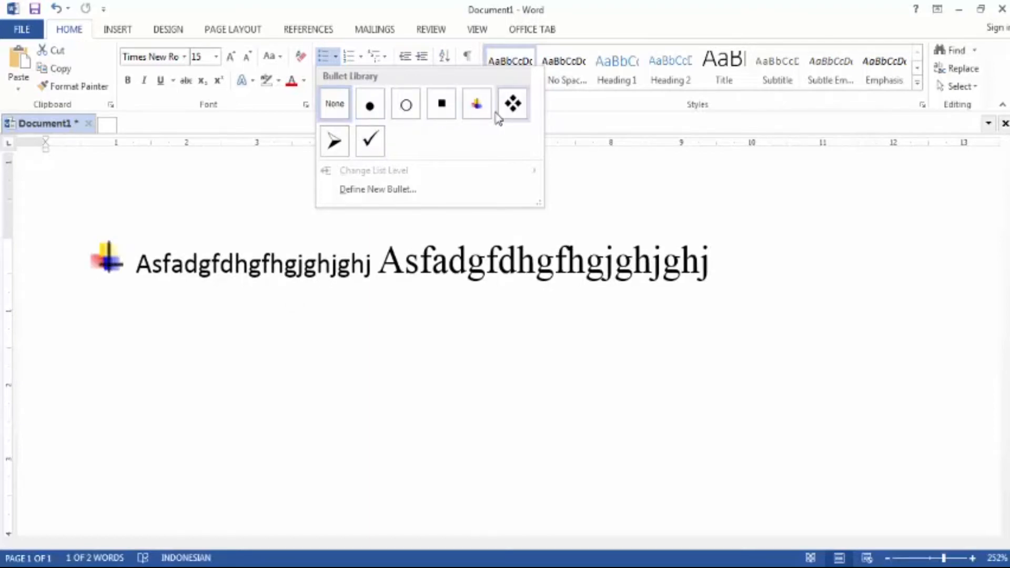
click(334, 143)
drag(379, 263, 755, 263)
click(781, 264)
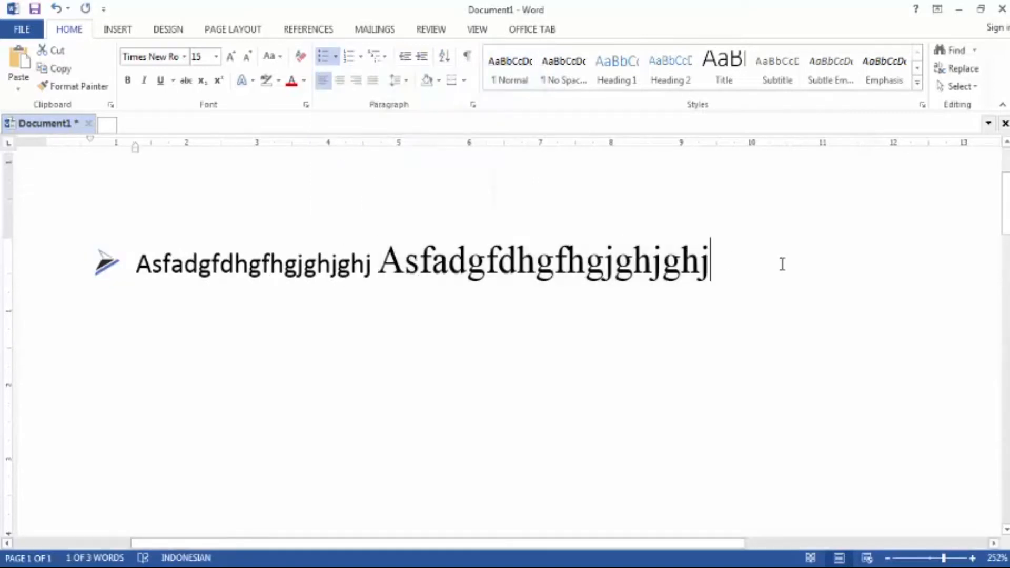
Step: Add the item "afgsfajfbajdgadg" below, and split the large Times New Roman word onto its own line
key(Return)
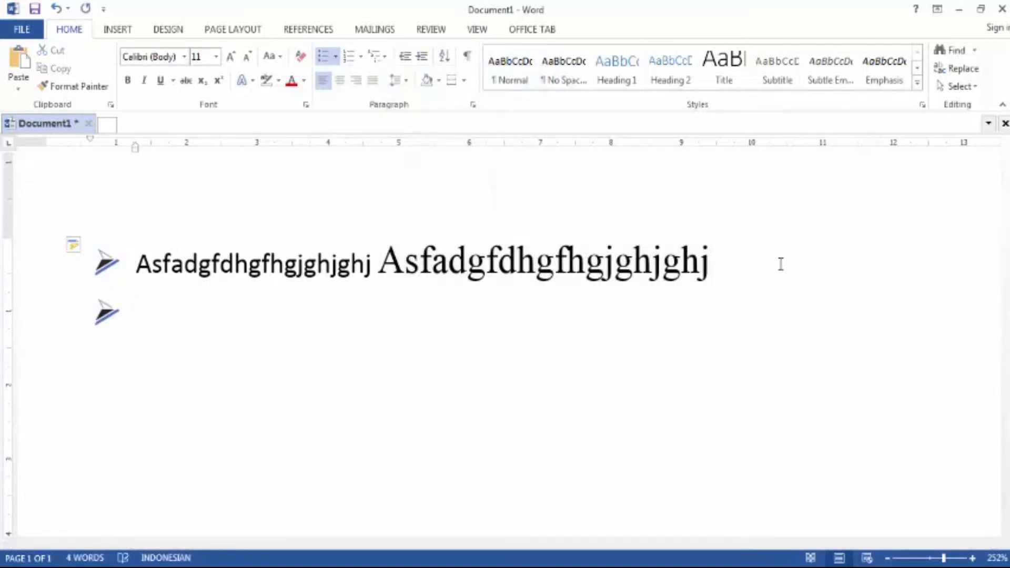
text(afgsfajfbajdgadg)
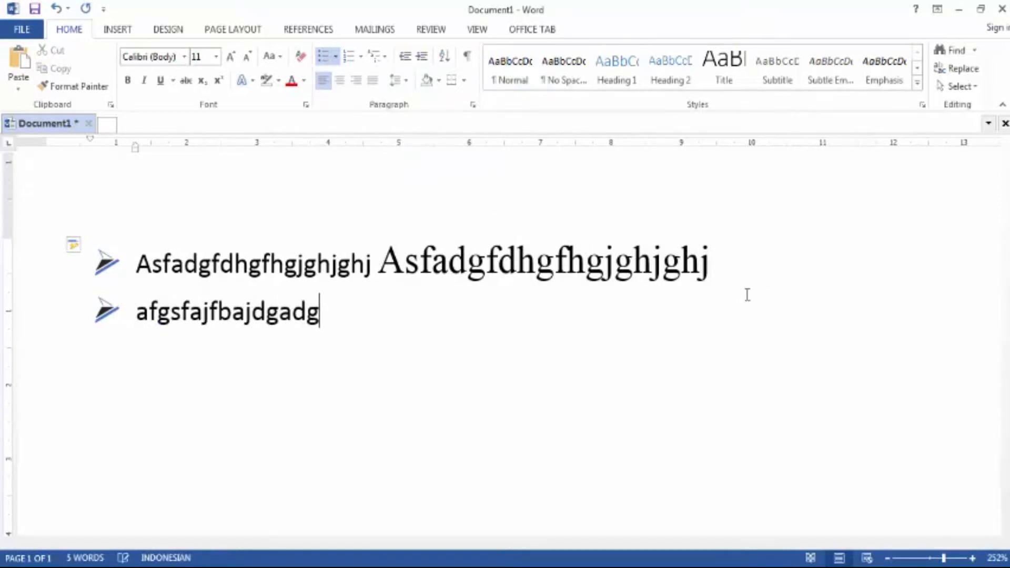
click(379, 261)
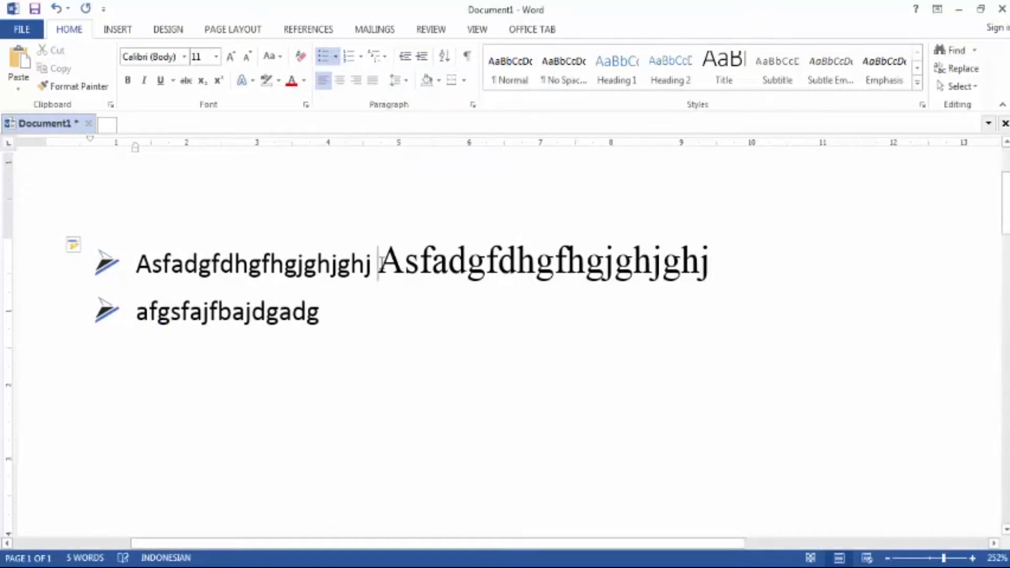
key(Return)
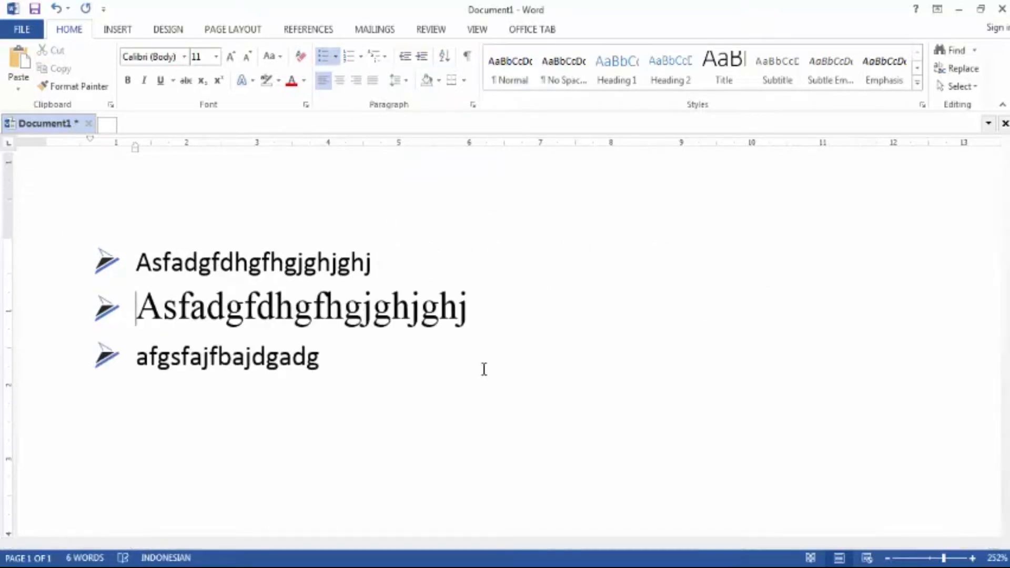
Step: Remove the bullets from all three lines
drag(319, 362, 126, 274)
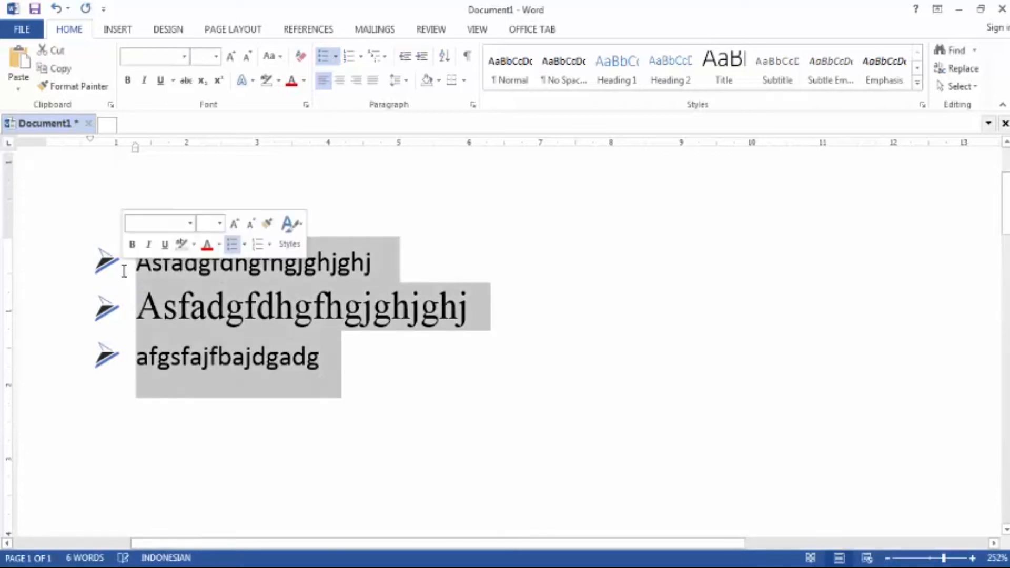
click(320, 58)
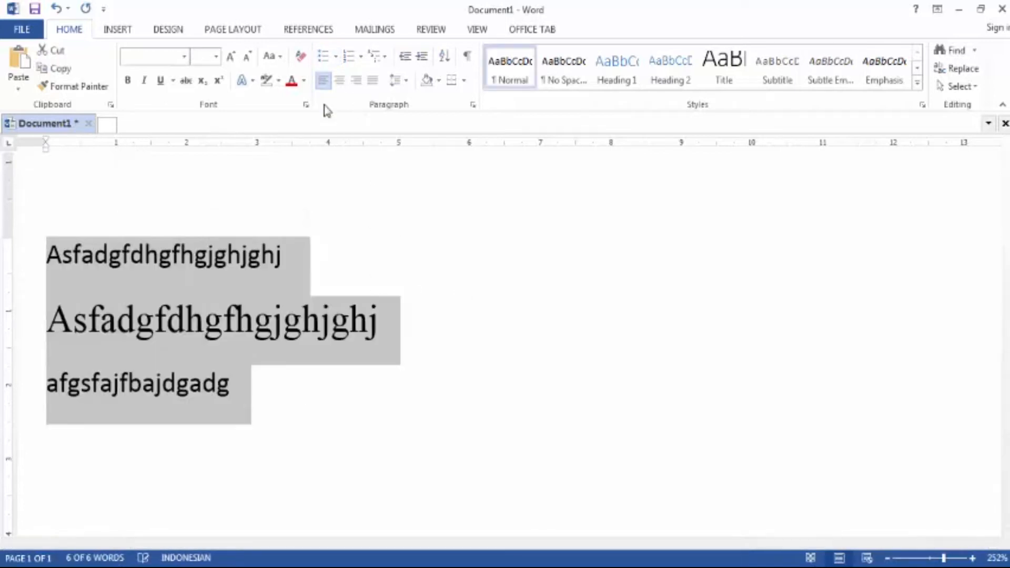
Step: Start defining a new number format for the three lines and review the available number styles and font settings
click(361, 57)
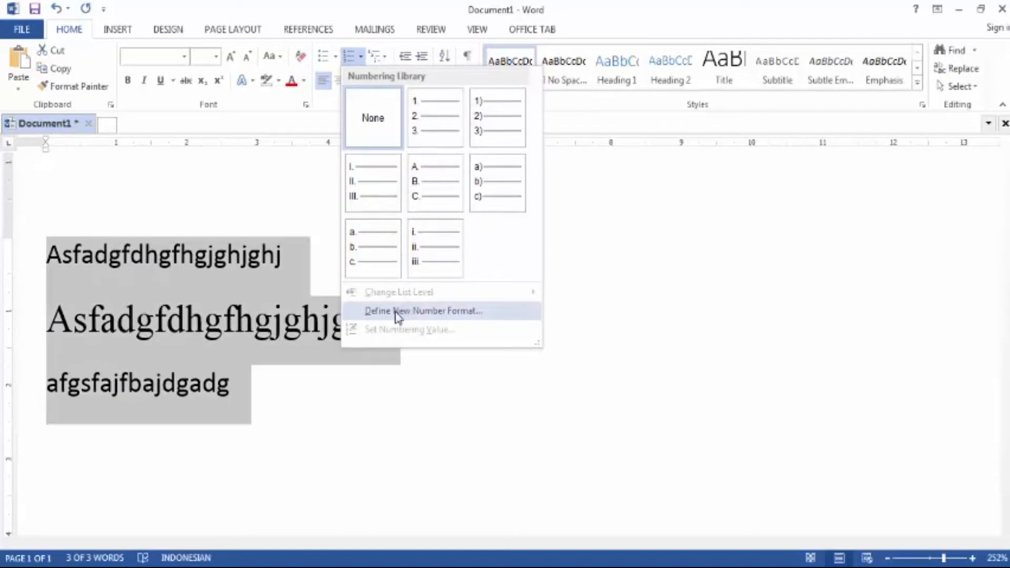
click(398, 312)
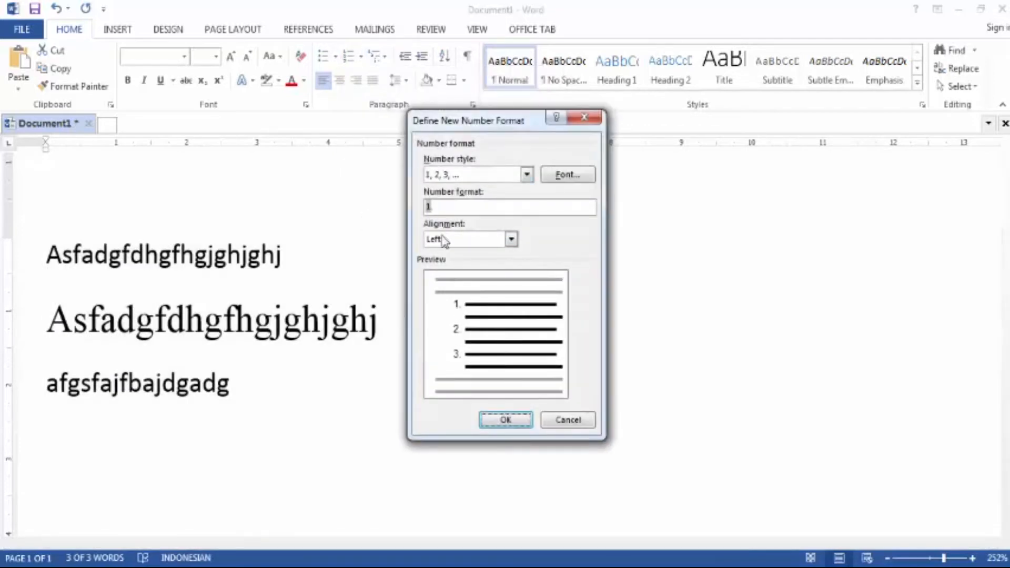
click(527, 175)
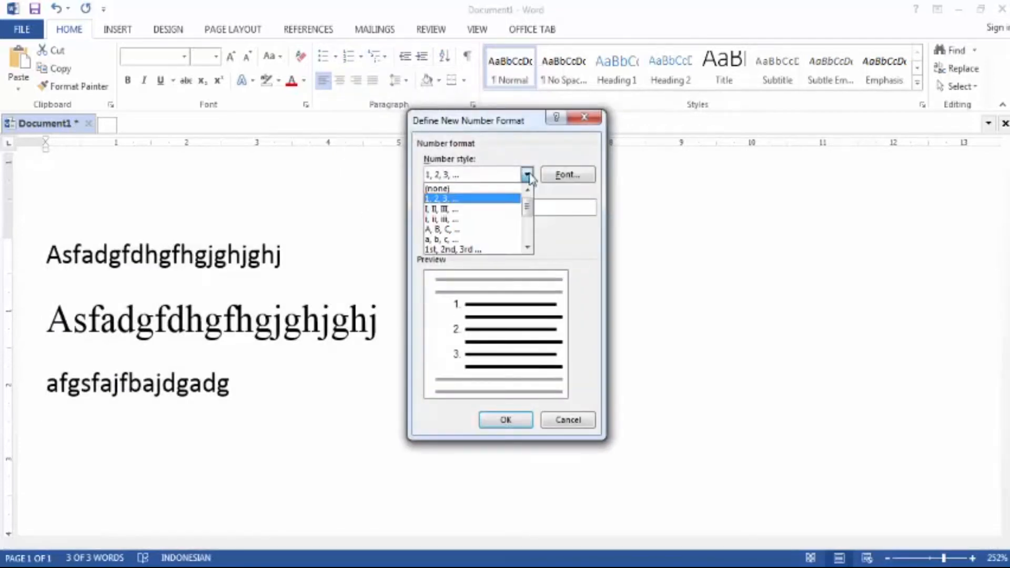
drag(527, 210, 527, 243)
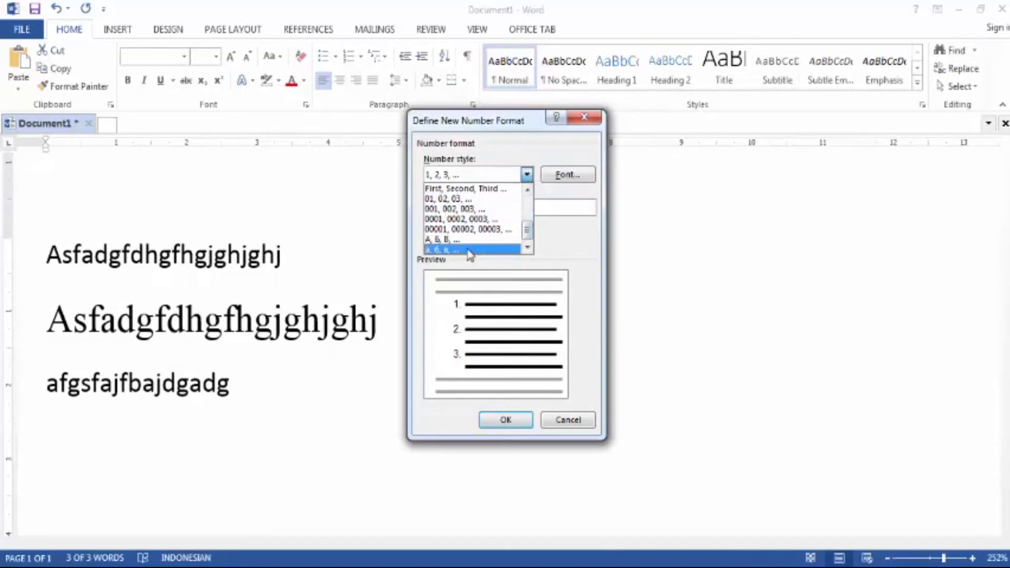
click(572, 179)
click(572, 178)
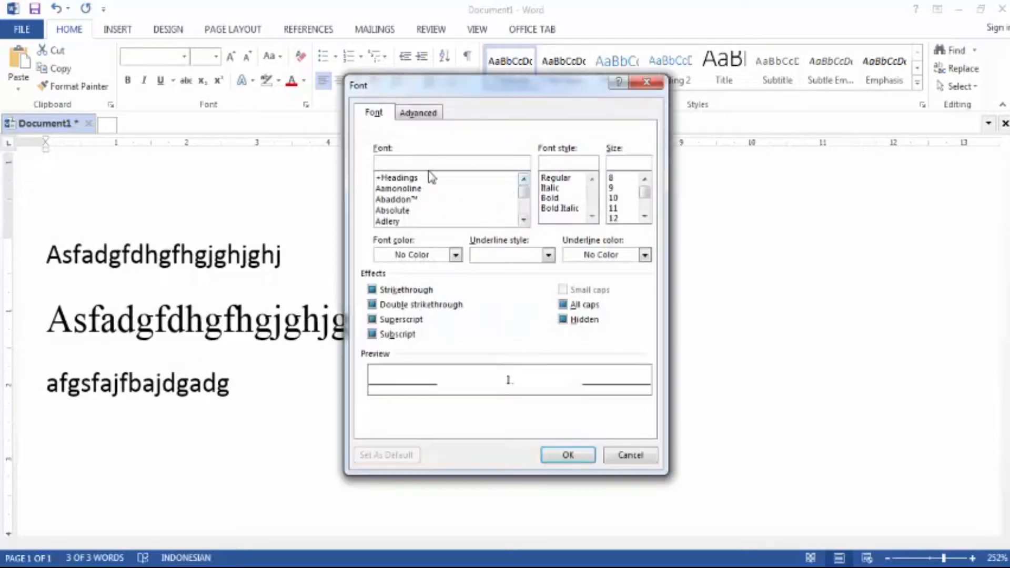
click(644, 83)
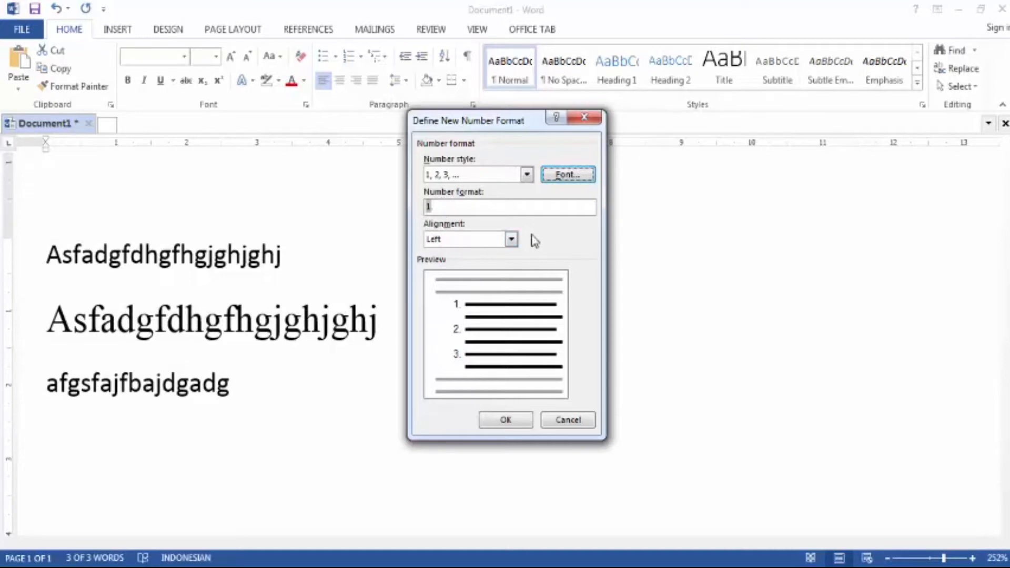
Step: Add a 0 after the number in the number format and apply the numbering to the three lines
click(453, 208)
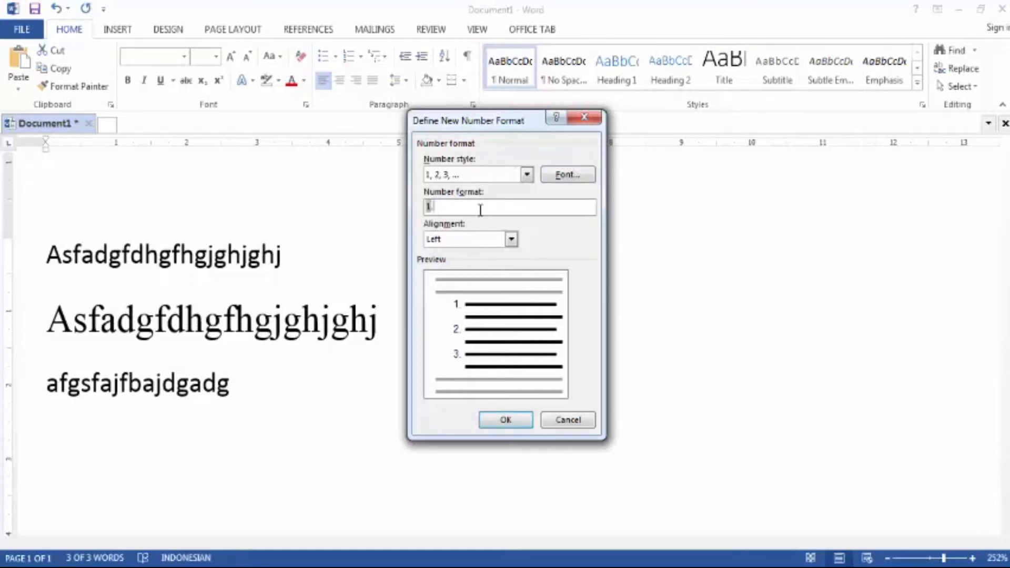
text(0)
click(513, 418)
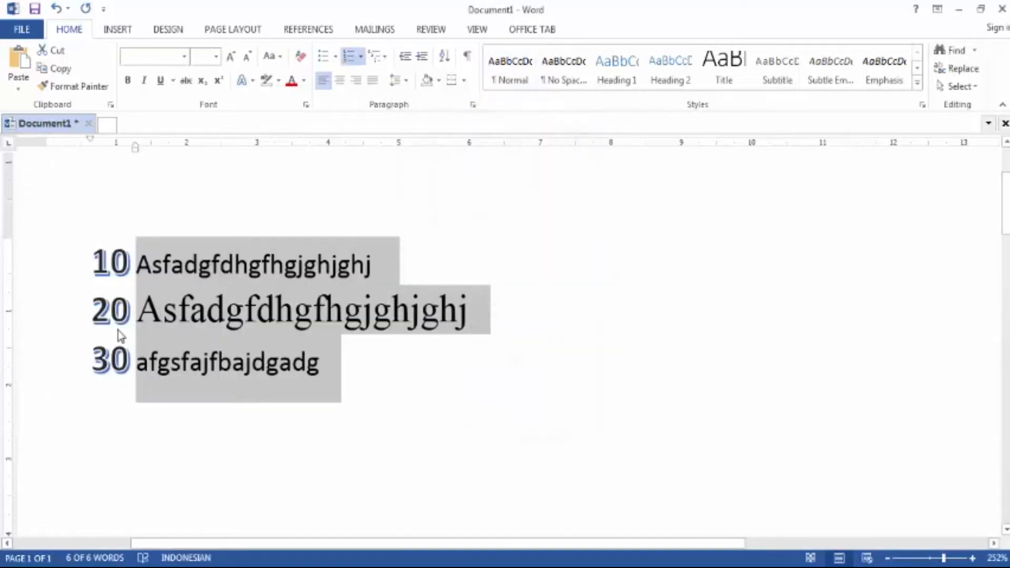
Step: Check the custom format in the numbering library and undo the numbering on the three lines
click(361, 57)
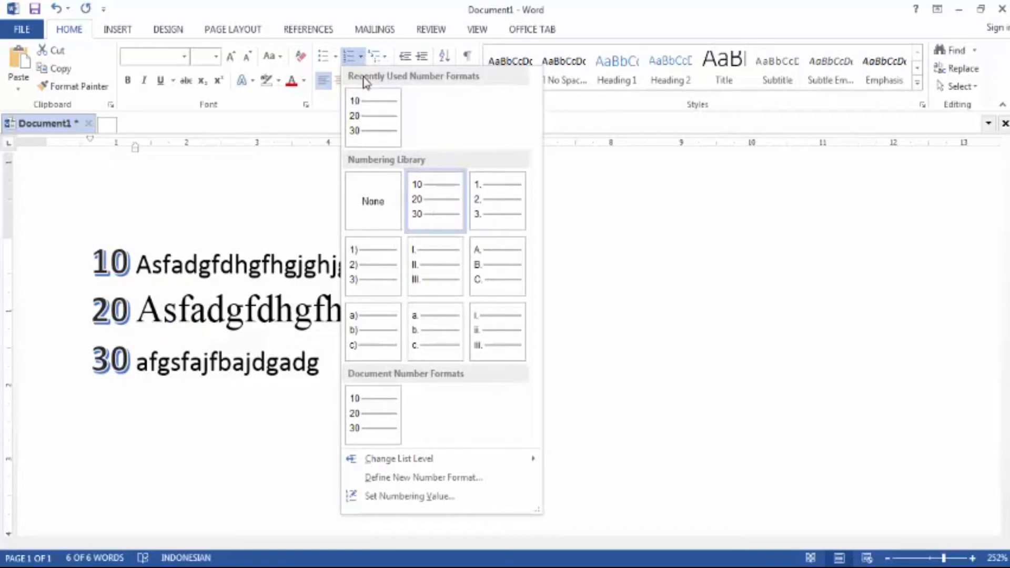
click(362, 58)
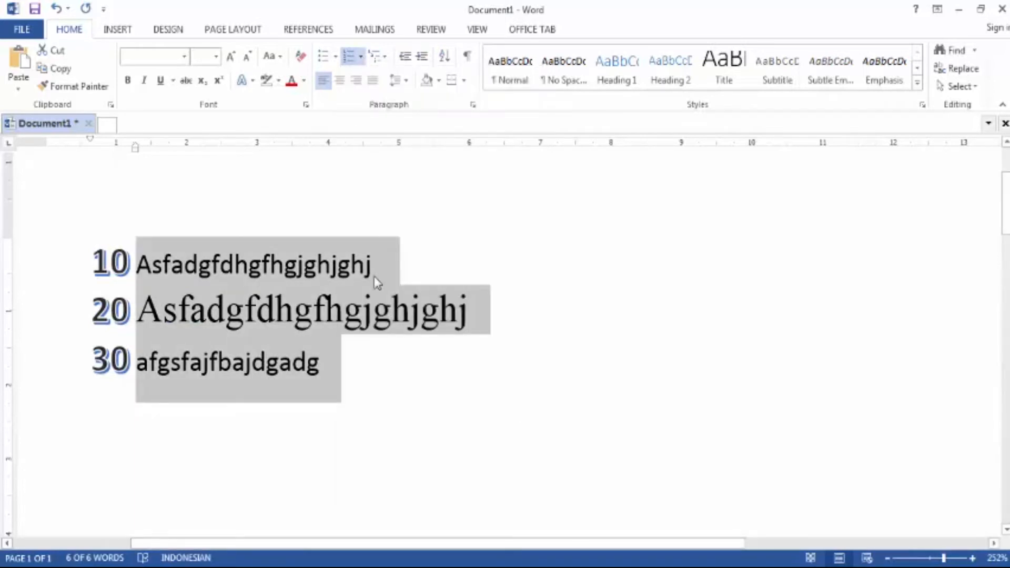
key(ctrl+z)
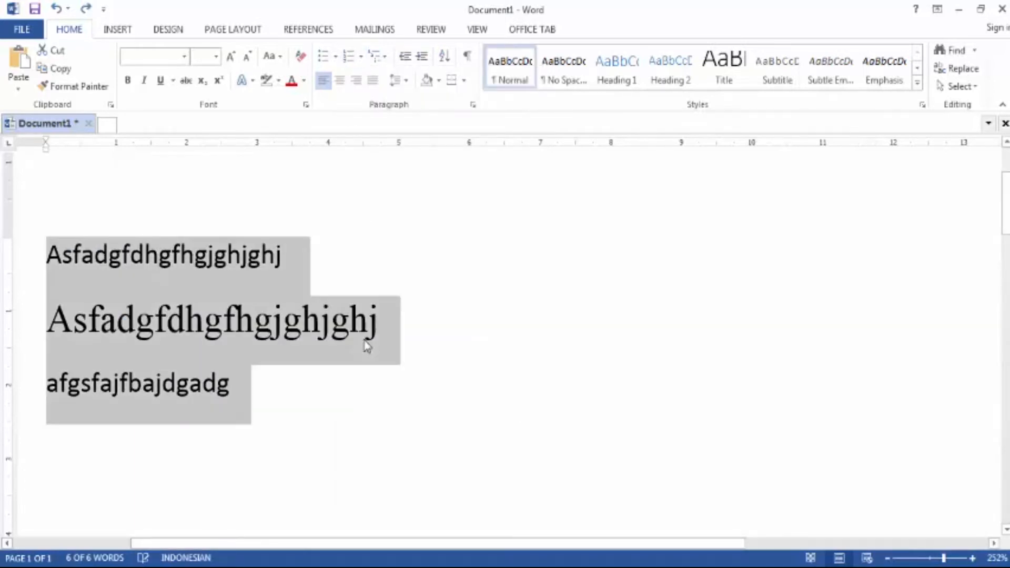
Step: Examine the multilevel list formats available in the list library without applying one
click(386, 58)
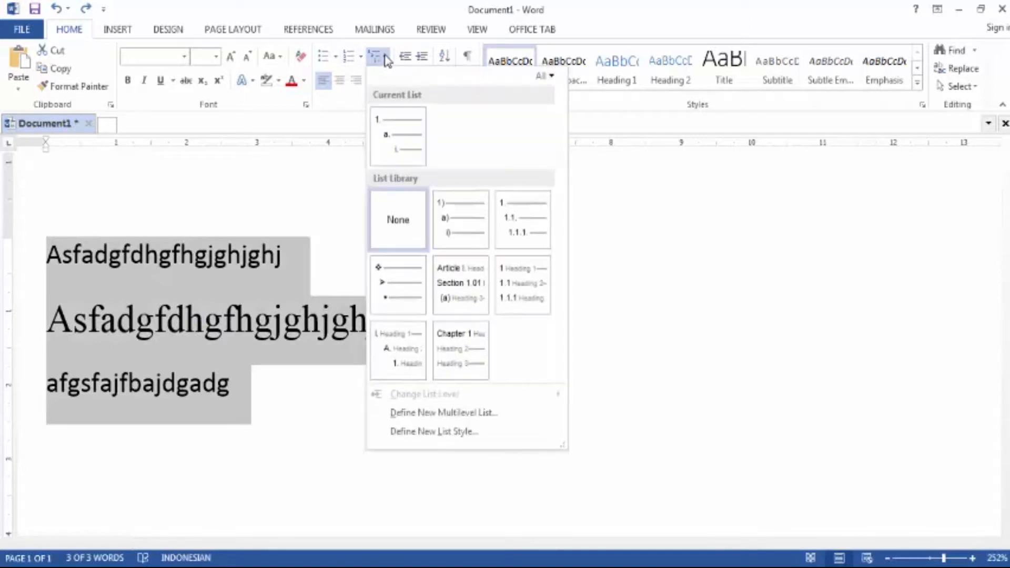
mouse_move(385, 142)
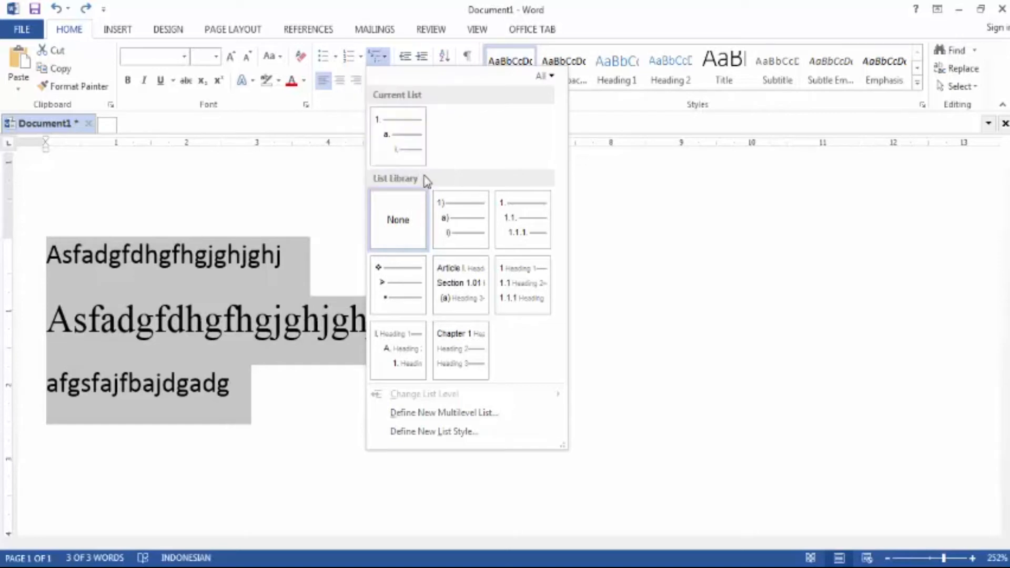
mouse_move(441, 230)
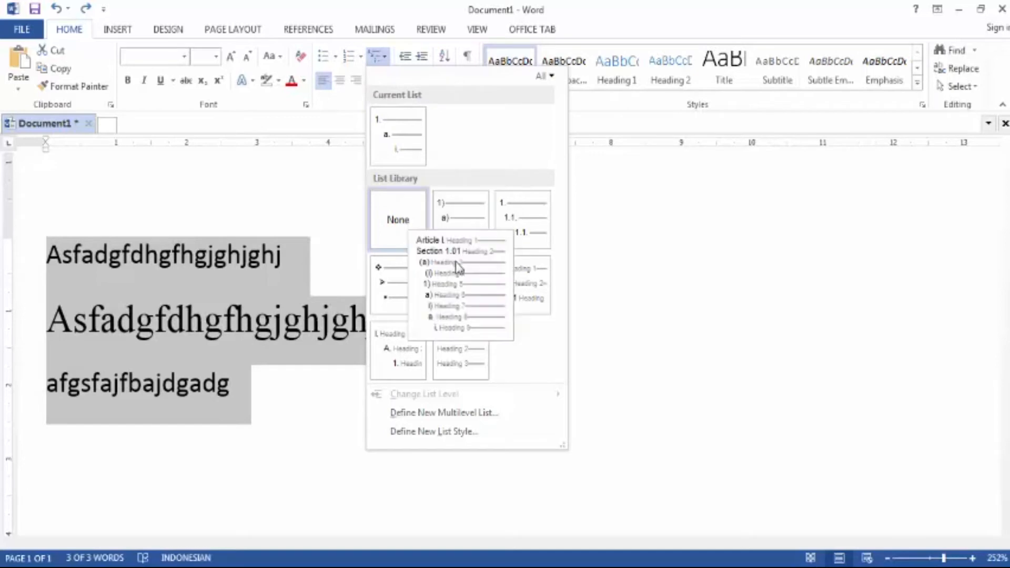
mouse_move(404, 359)
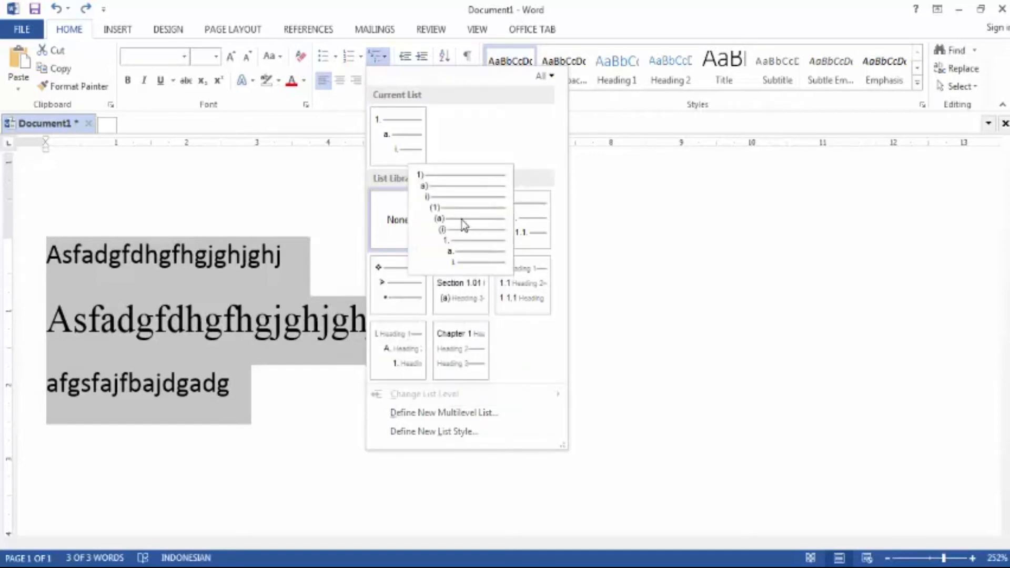
mouse_move(526, 227)
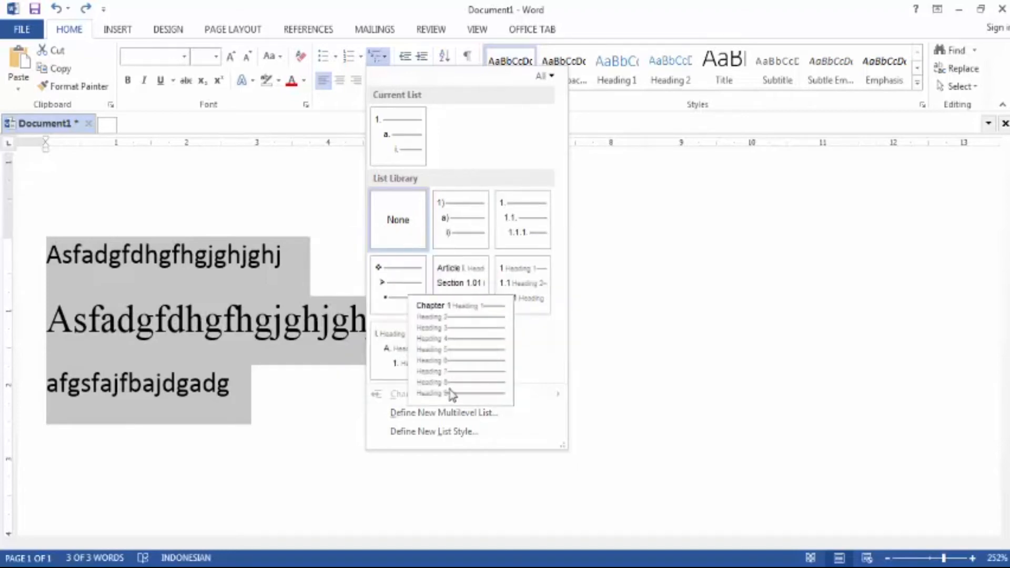
click(340, 104)
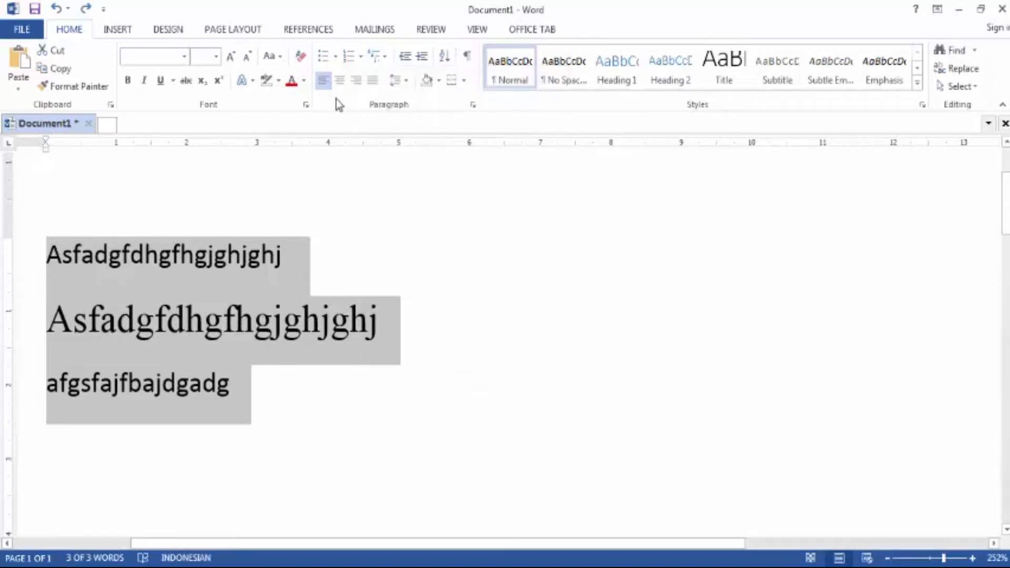
Step: Increase the indent of the three lines by three levels, and decrease it back to the margin
click(421, 58)
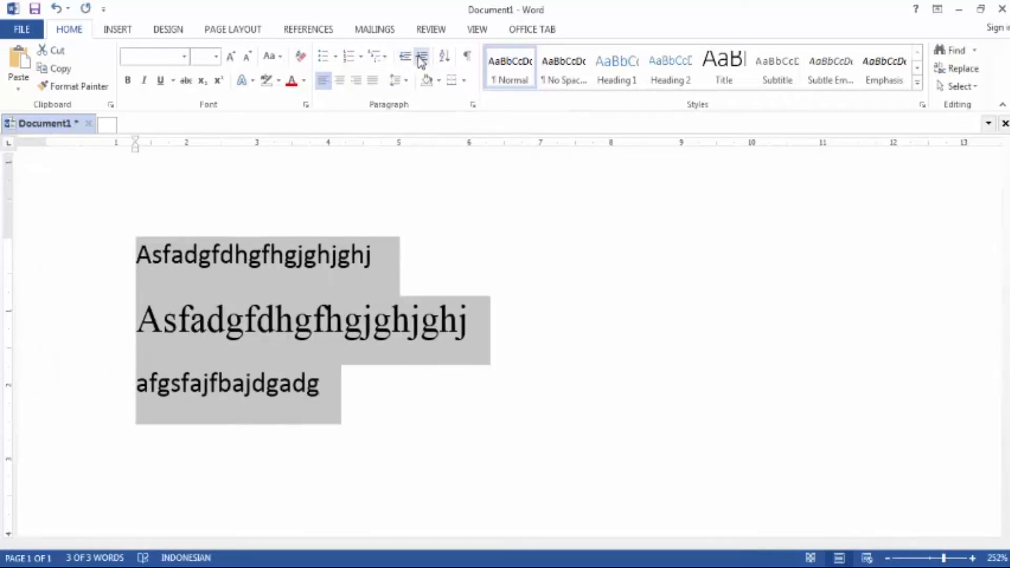
click(422, 58)
click(421, 58)
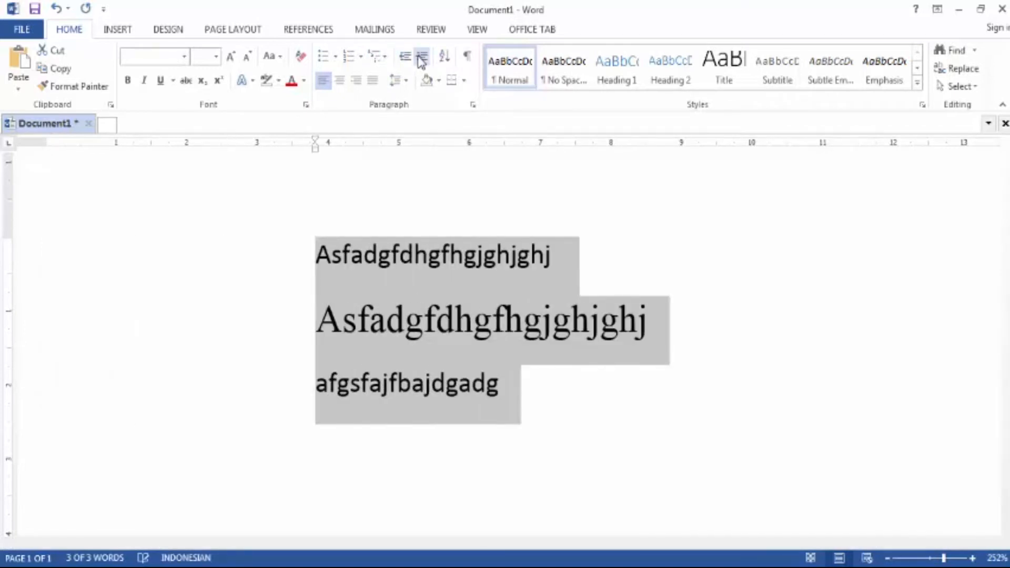
click(402, 59)
click(401, 60)
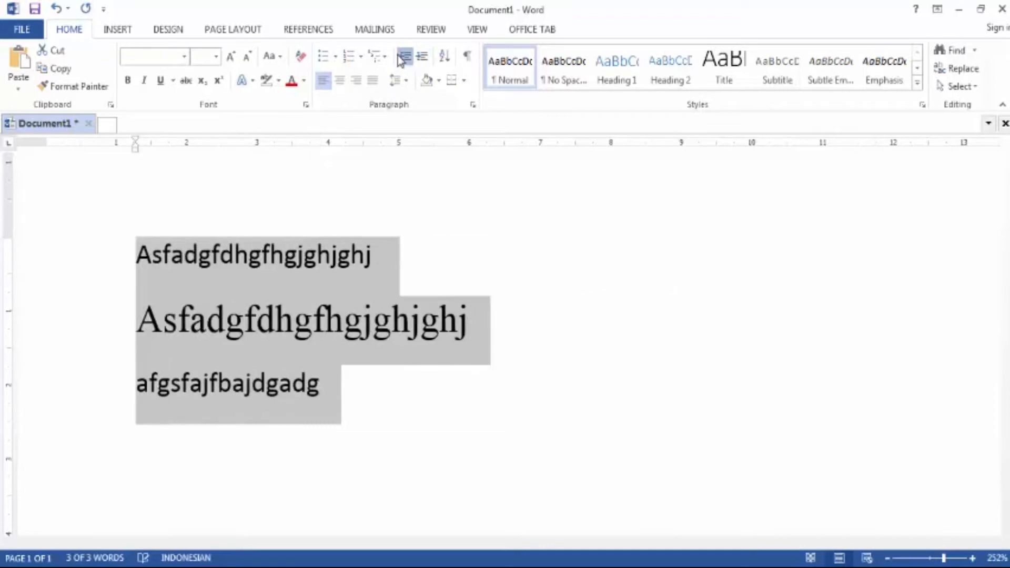
click(401, 60)
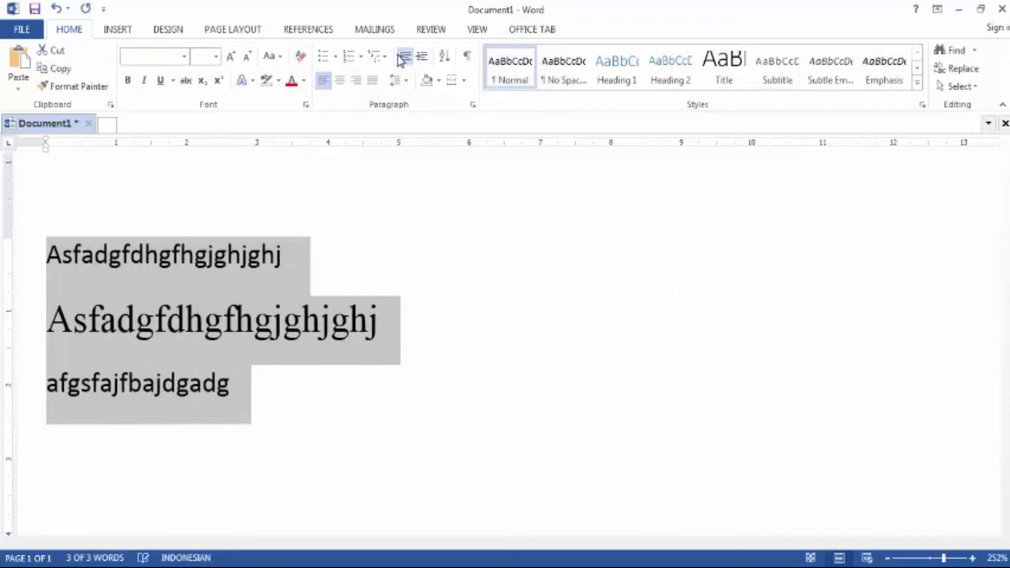
Step: Indent the first line by three tab stops, and remove that indentation again
click(48, 257)
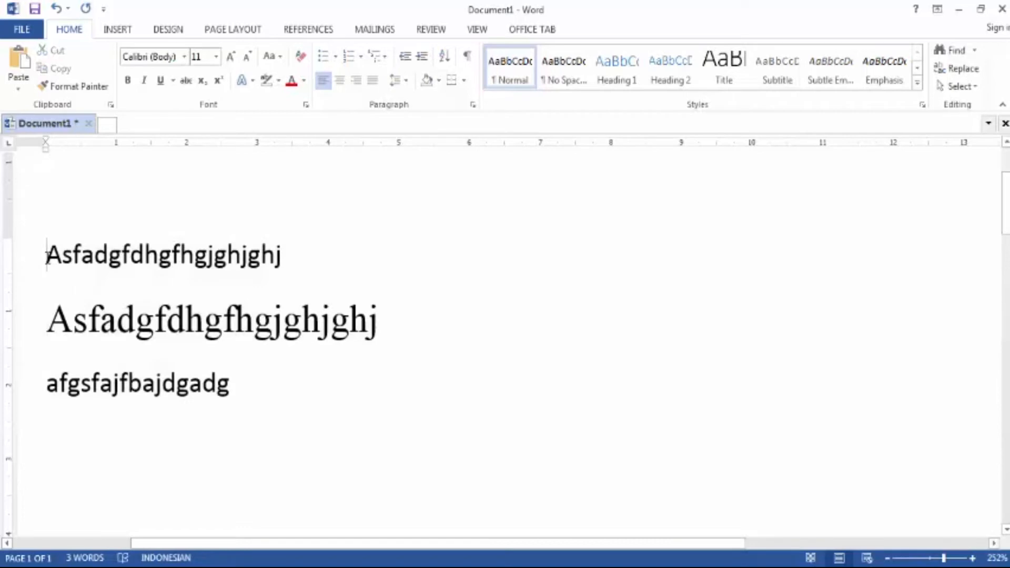
key(Tab)
key(Tab)
key(Tab)
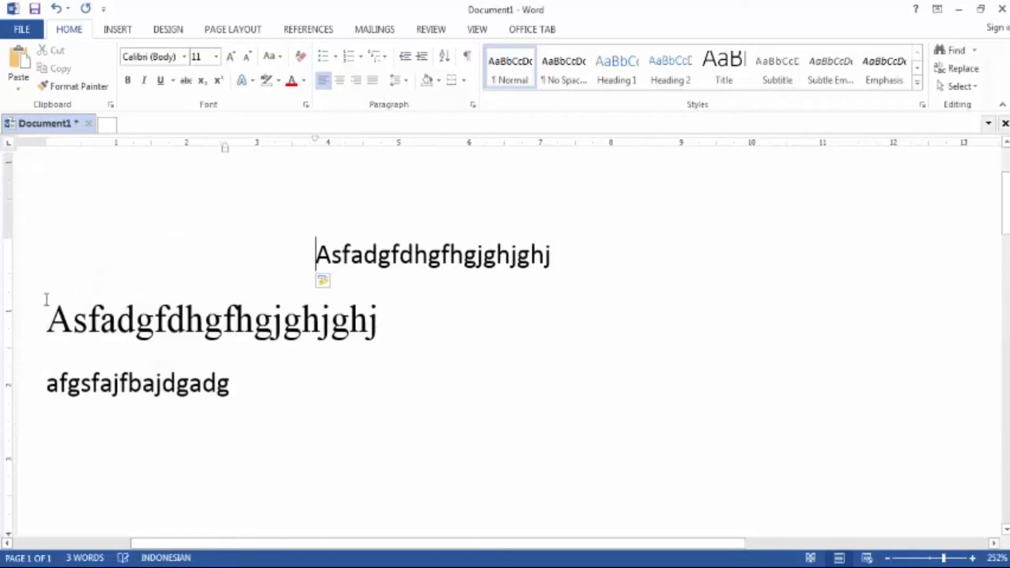
key(BackSpace)
key(BackSpace)
key(BackSpace)
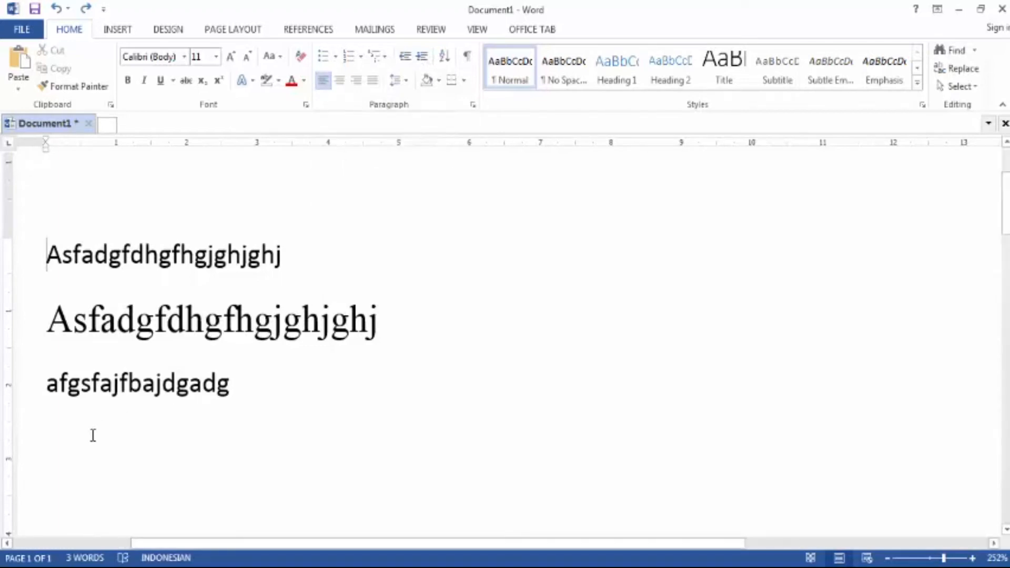
Step: Center the second line of text on the page, and return it to left alignment
click(930, 559)
drag(376, 293, 354, 290)
click(283, 271)
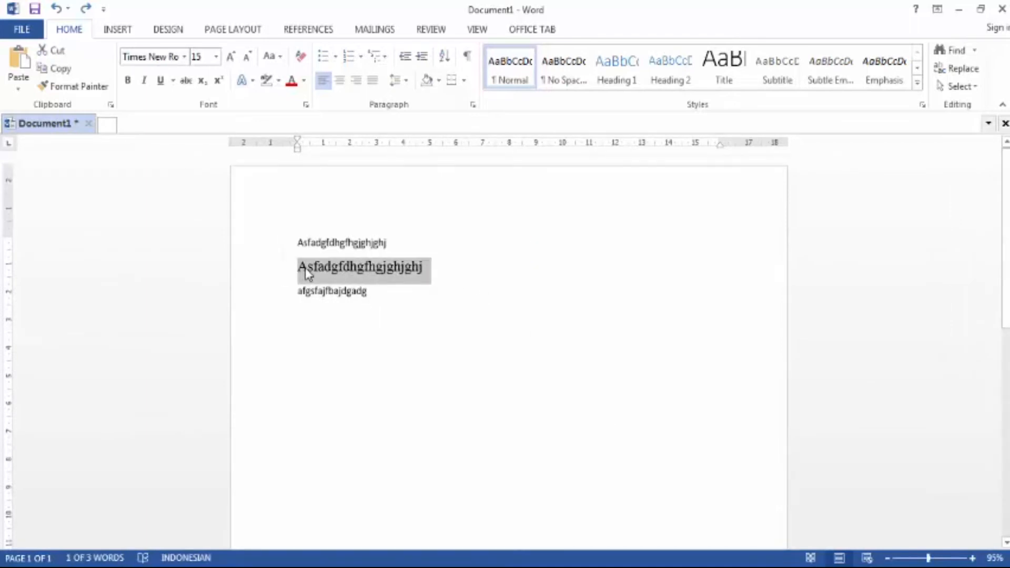
click(308, 274)
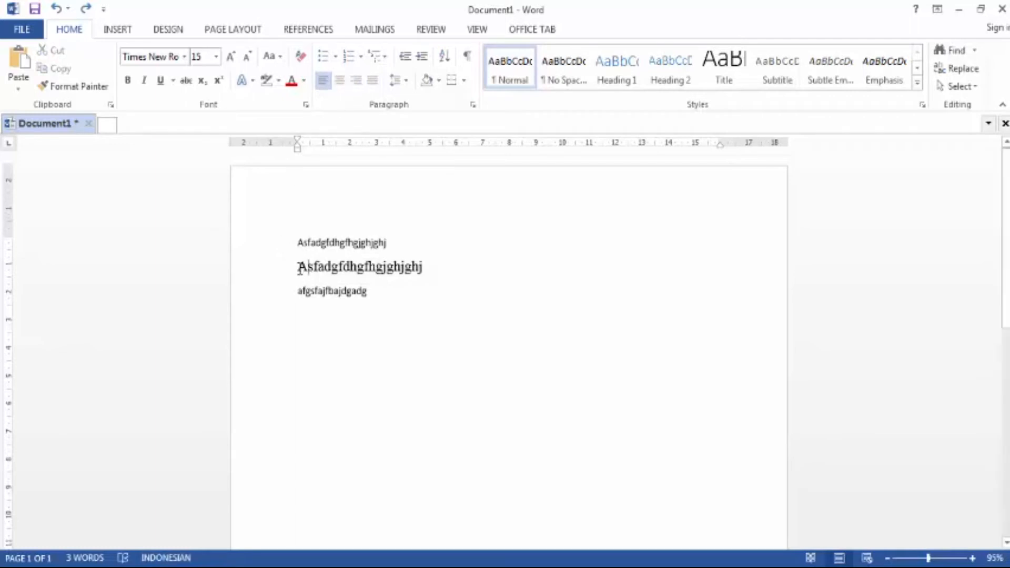
click(340, 80)
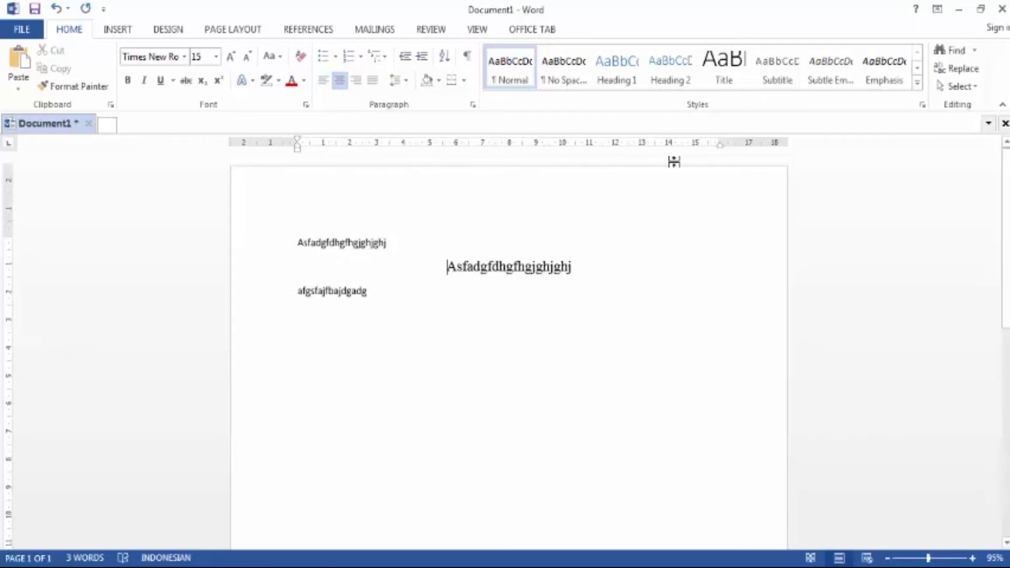
click(325, 83)
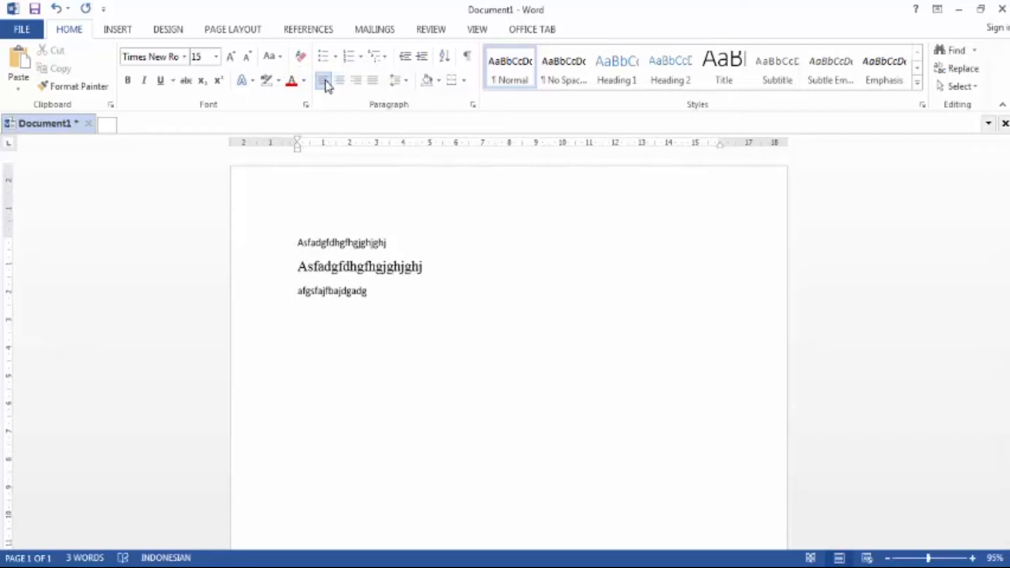
Step: Try right and center alignment on the second line, and restore its left alignment
click(355, 82)
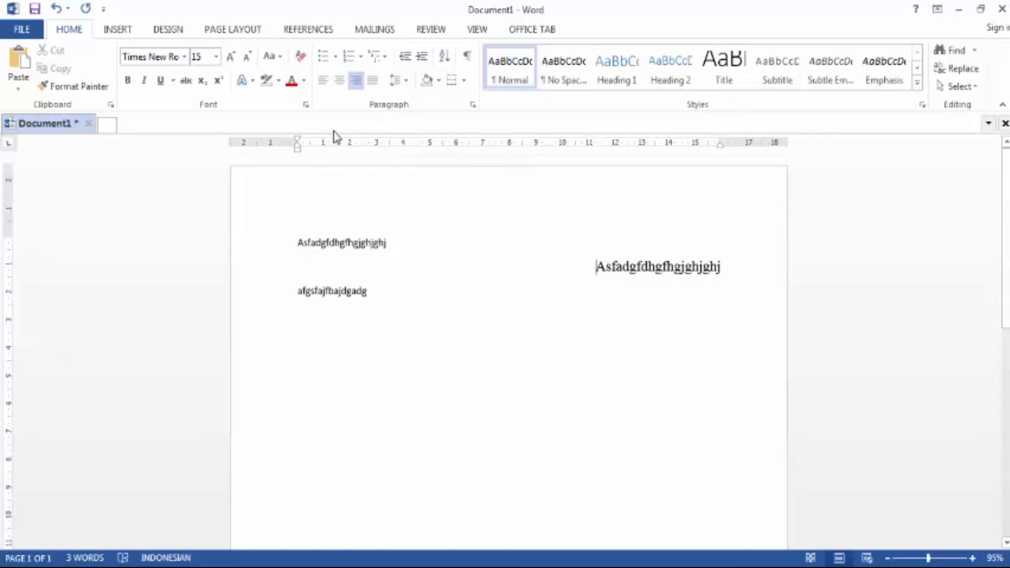
click(339, 82)
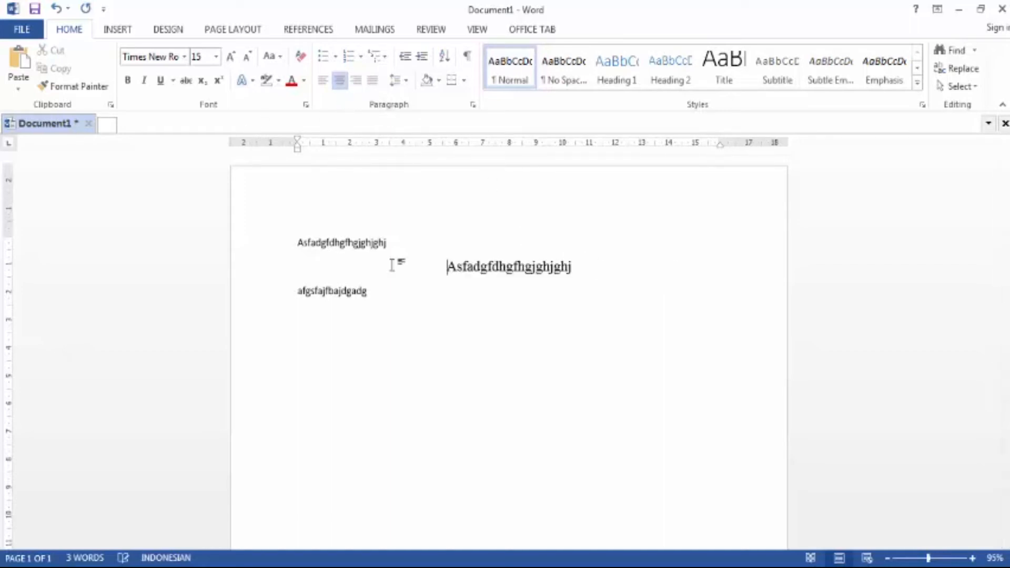
click(322, 82)
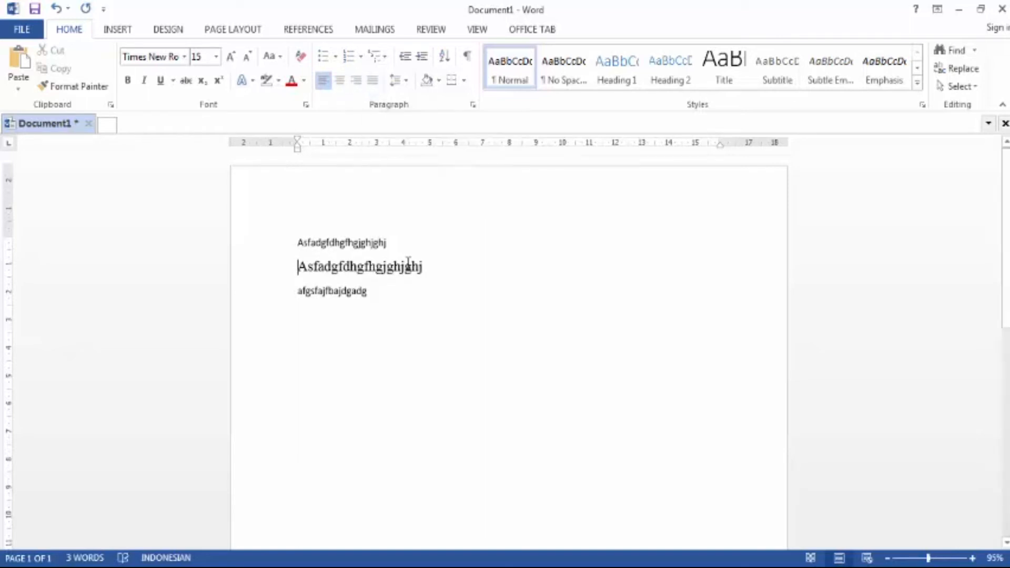
Step: Insert filler characters before the final "ghj" of the second line, extending it into a paragraph of five lines
text(FFFFFFFFFFFFFFFFFFFFFFFFFFFFFFFFFF)
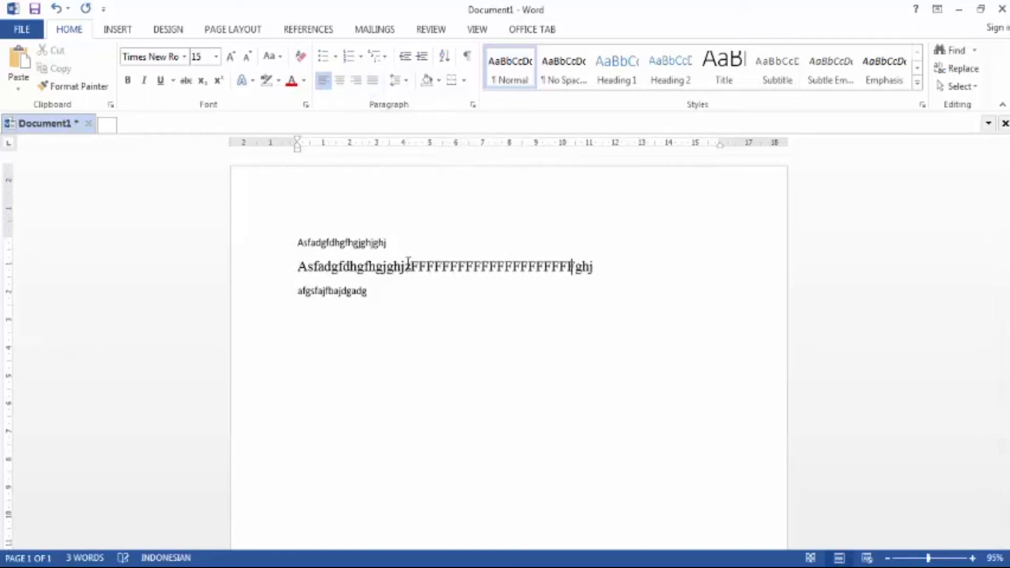
text(FFFFFFFFFFFFFFFFFFFFFFFFFFFFFFFFFFFFFFFFFFFFFFFFFFFFFFFFFF)
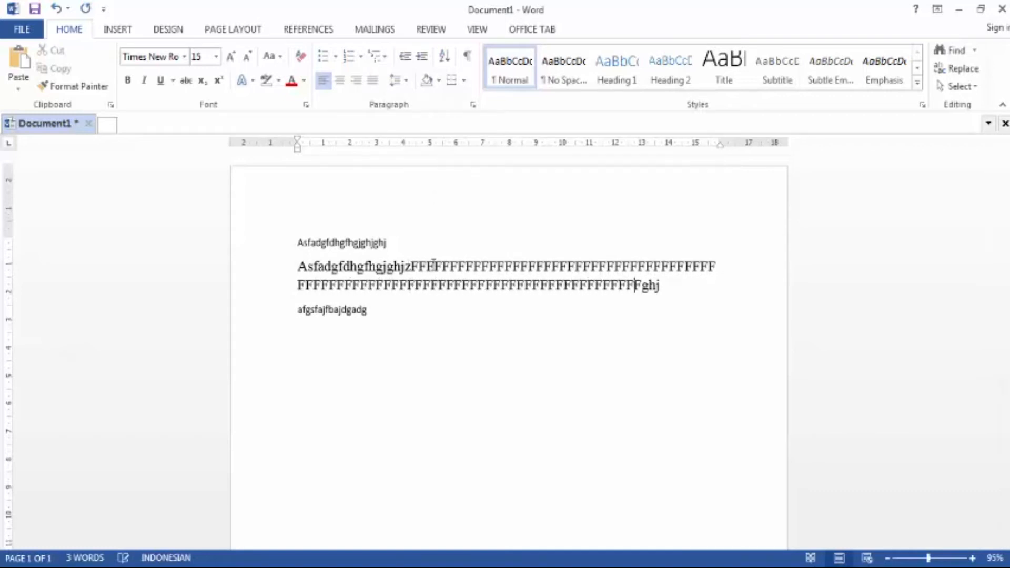
text(FFFFFFFFFFFFFFFFFFFFFFFFFFFFFFFFFFFFFFFFFFffcgfd)
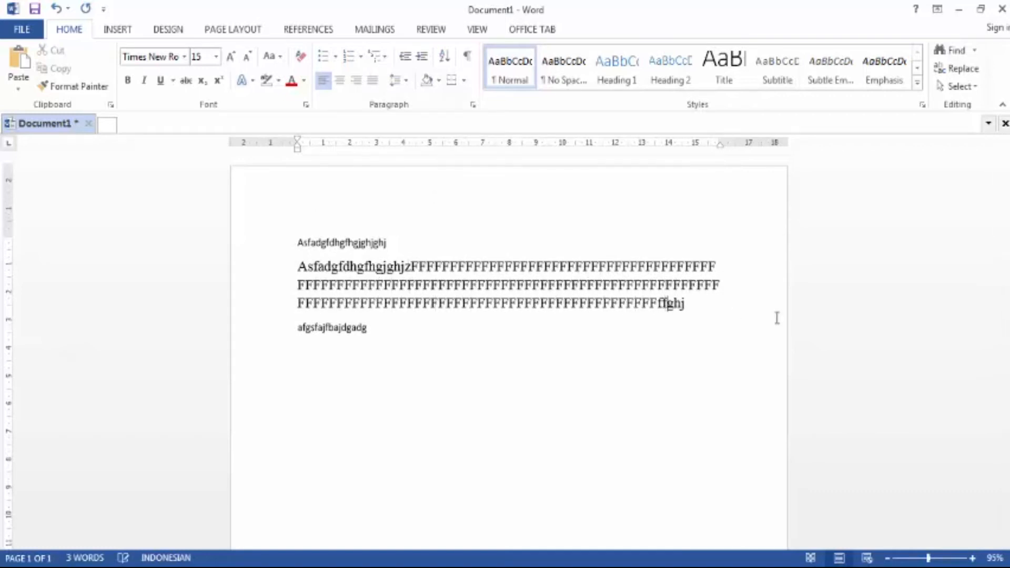
text(jghjmmmmmmmmmmmmmmmmm)
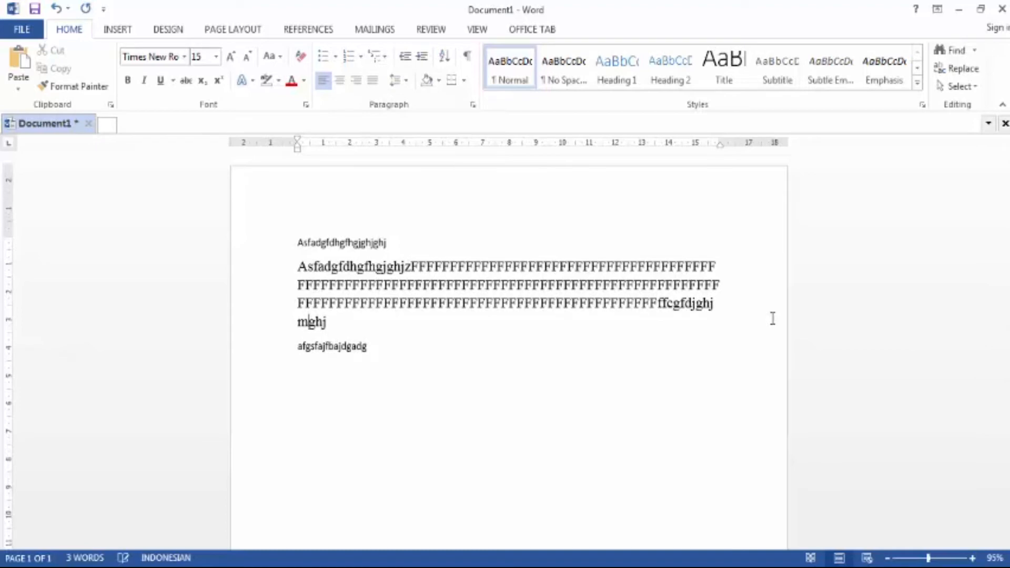
text(mmmmmmmmmmmmmhgv,hvhj,ki,vjh,)
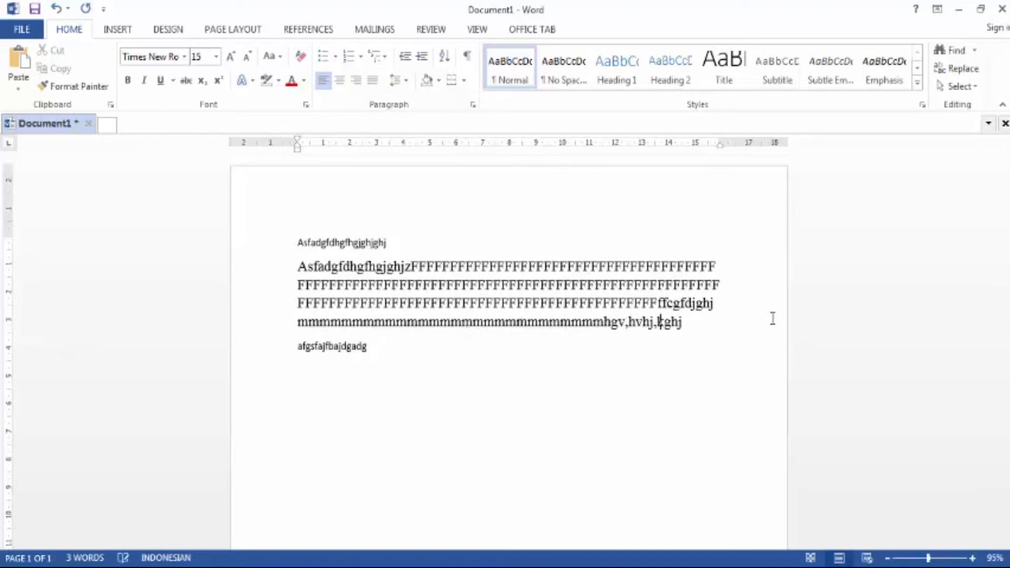
text(hvvvvvvvbj,)
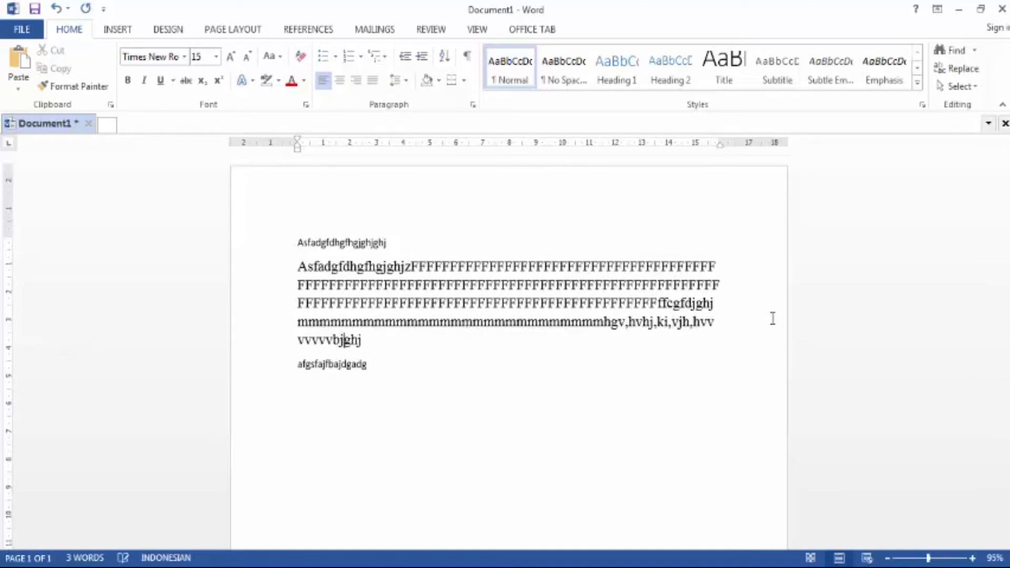
text(,,,,,,,,,,,,,,,,,,,,,,k)
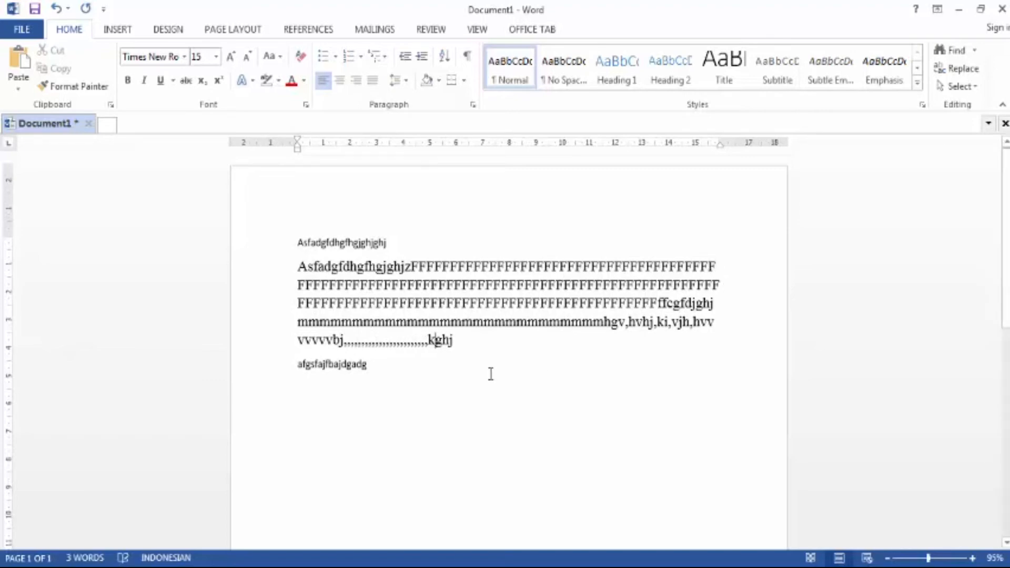
Step: Try justified alignment on the whole second paragraph, toggling it on and off
drag(460, 343, 289, 269)
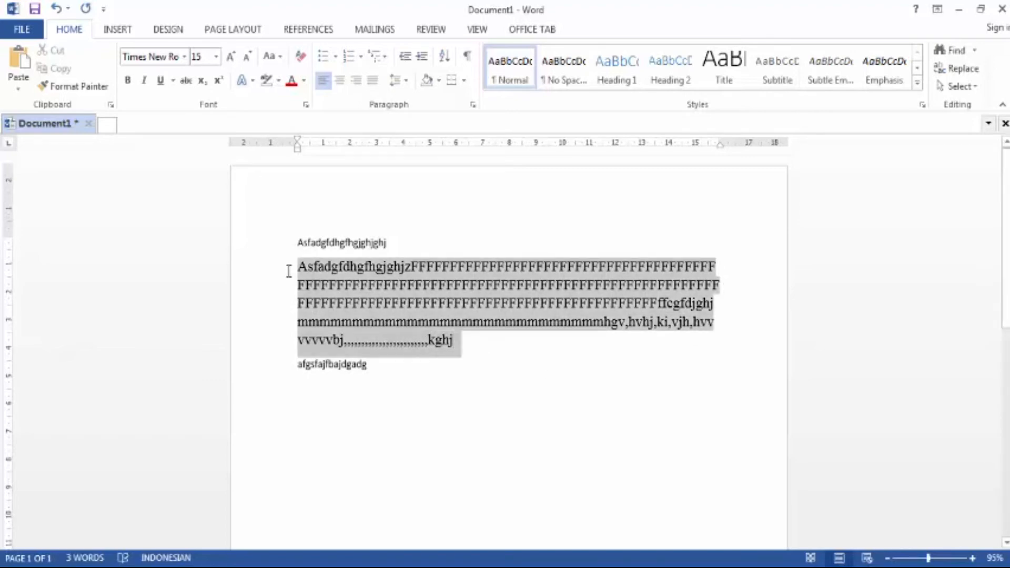
click(373, 80)
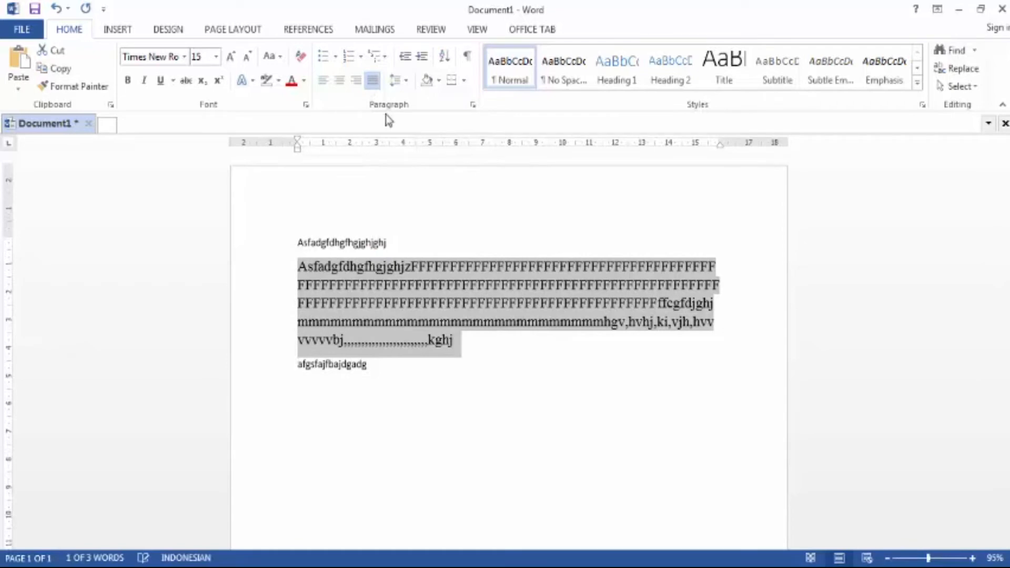
click(455, 343)
drag(456, 343, 298, 263)
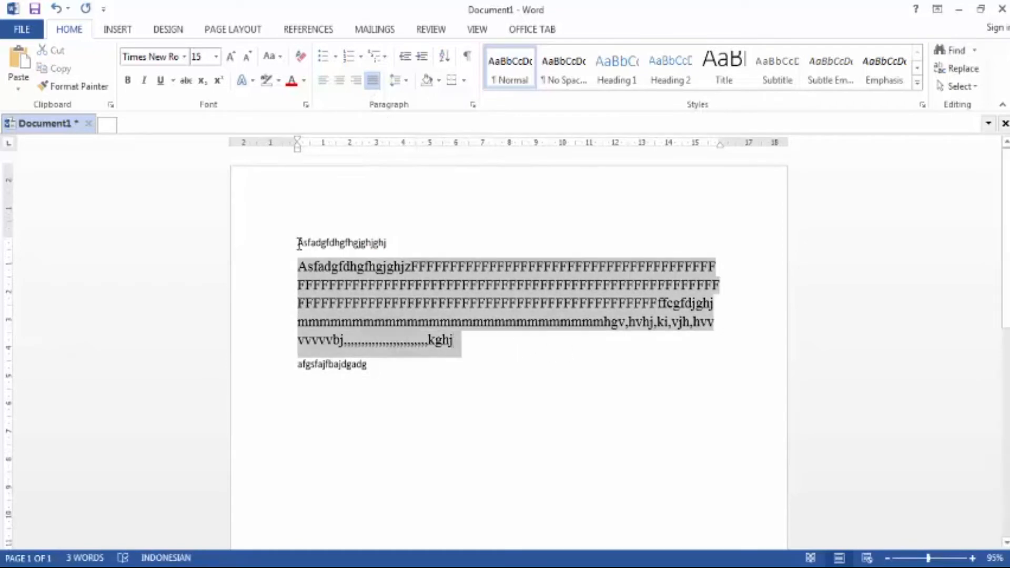
click(373, 84)
click(373, 84)
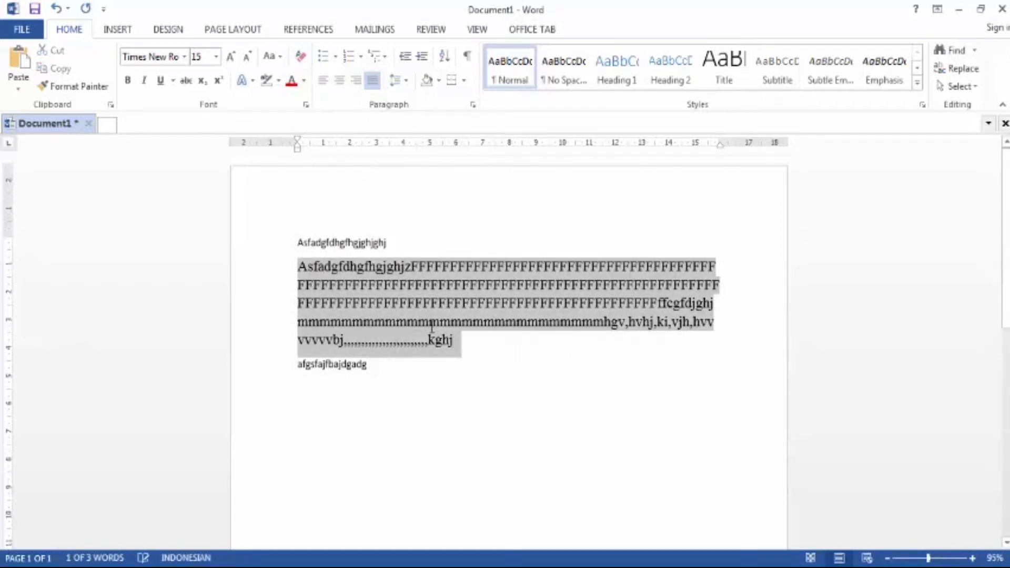
click(434, 328)
drag(461, 344, 298, 263)
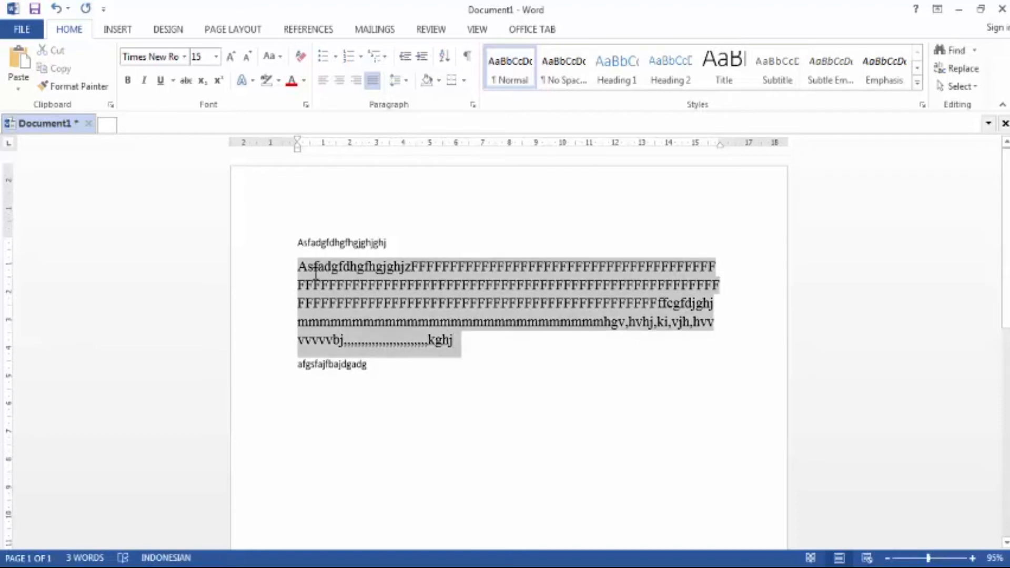
click(373, 82)
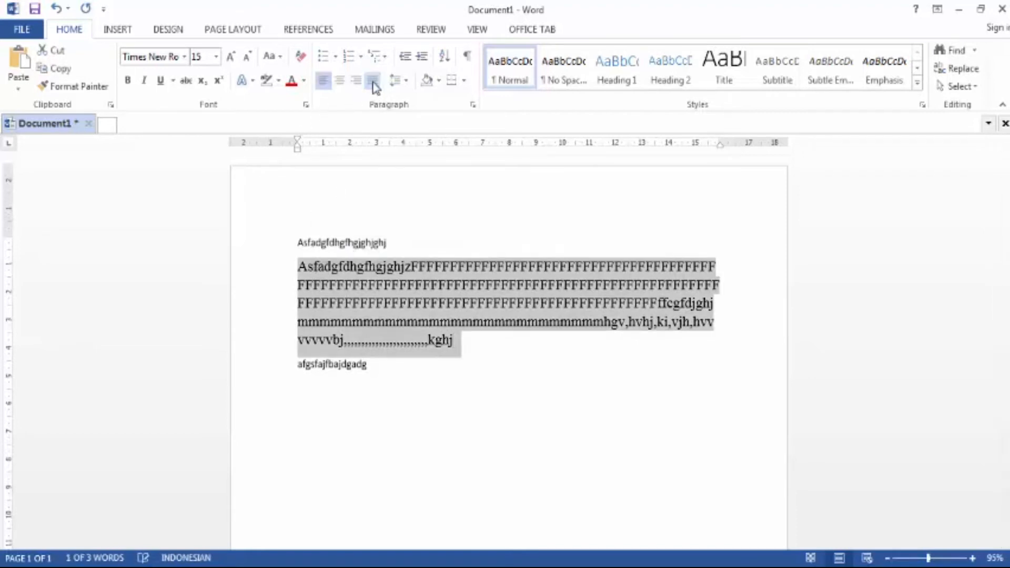
Step: Break up the long run of F characters in the second paragraph with spaces, and justify the whole paragraph
click(741, 326)
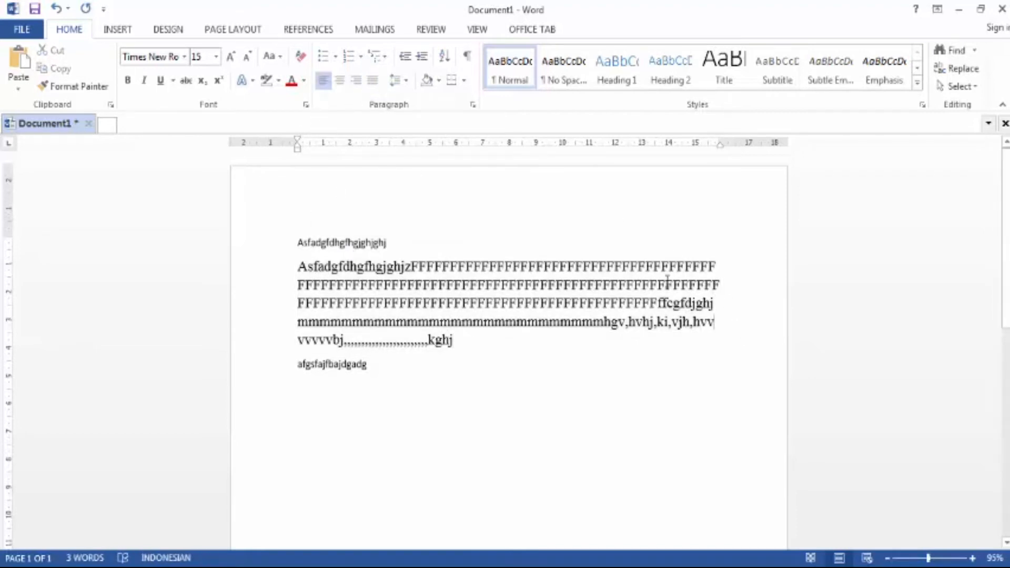
key(shift+Return)
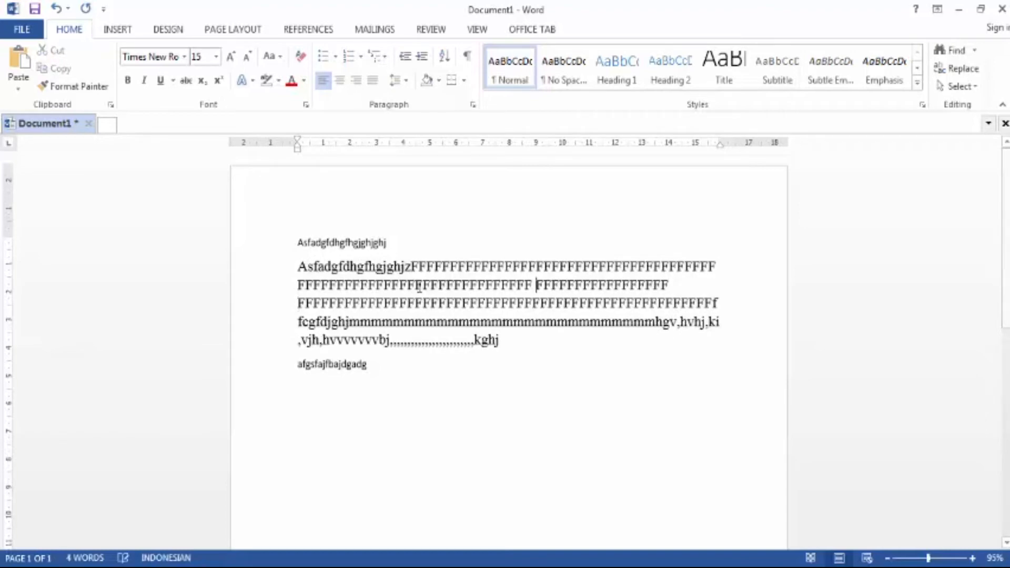
key(shift+Return)
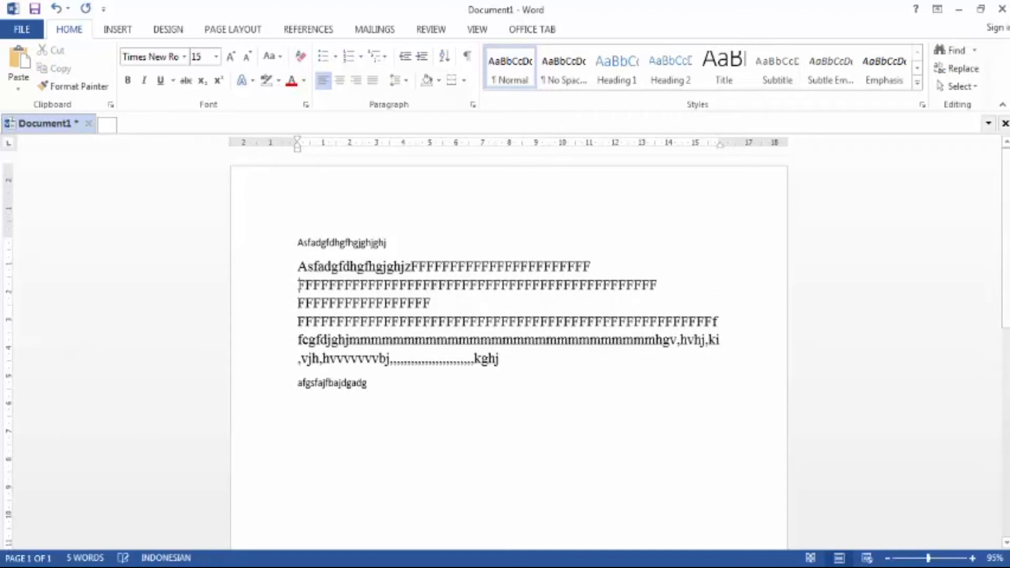
drag(535, 360, 284, 259)
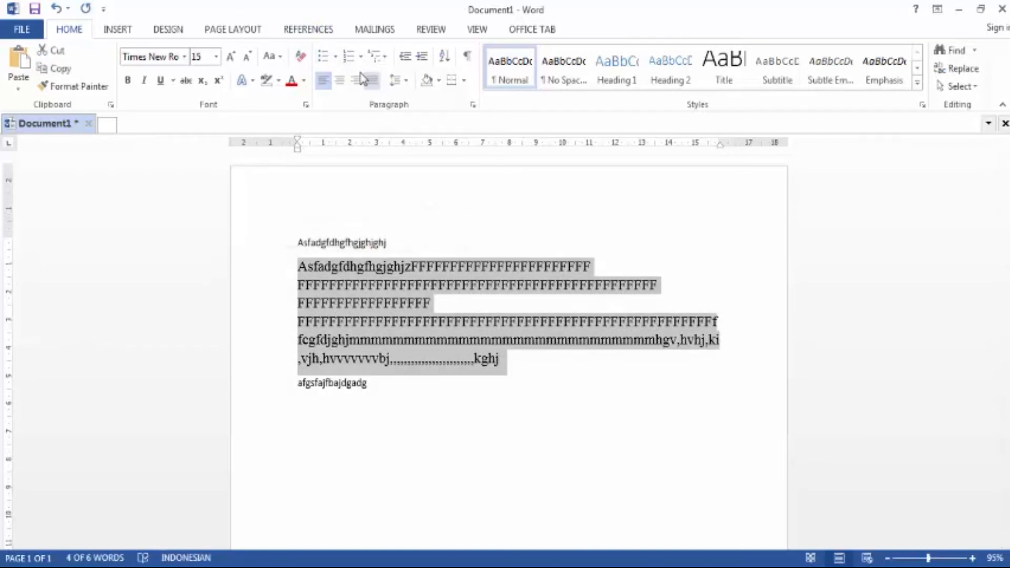
click(374, 83)
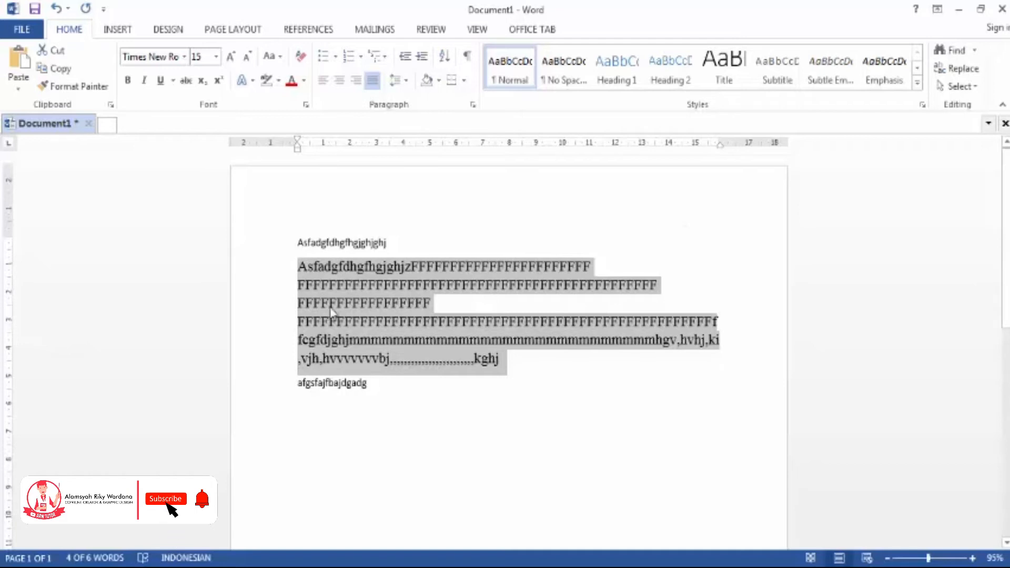
Step: Insert more spaces at several points in the F characters so the justified paragraph consists of shorter words
click(330, 288)
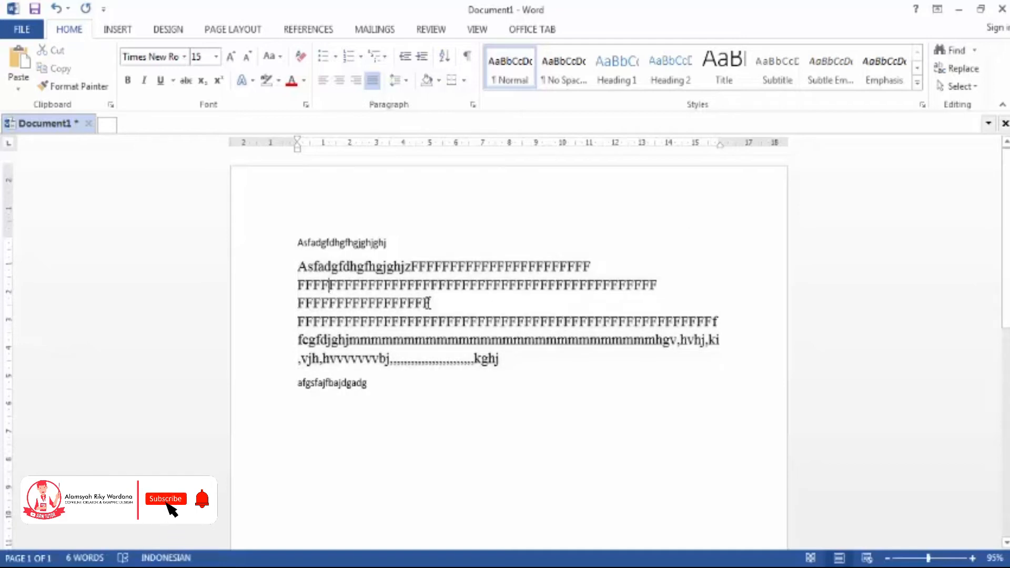
click(506, 285)
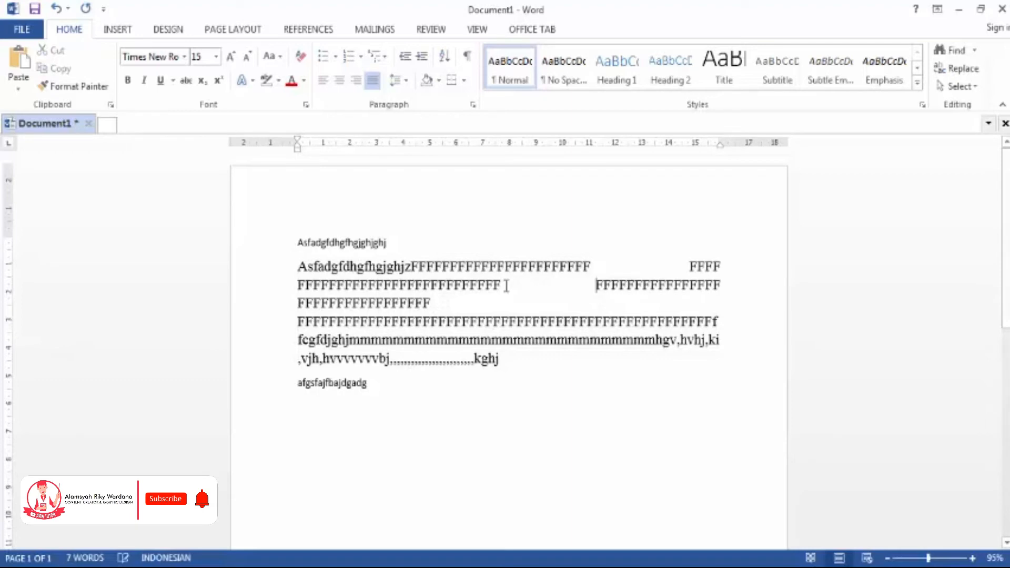
click(401, 302)
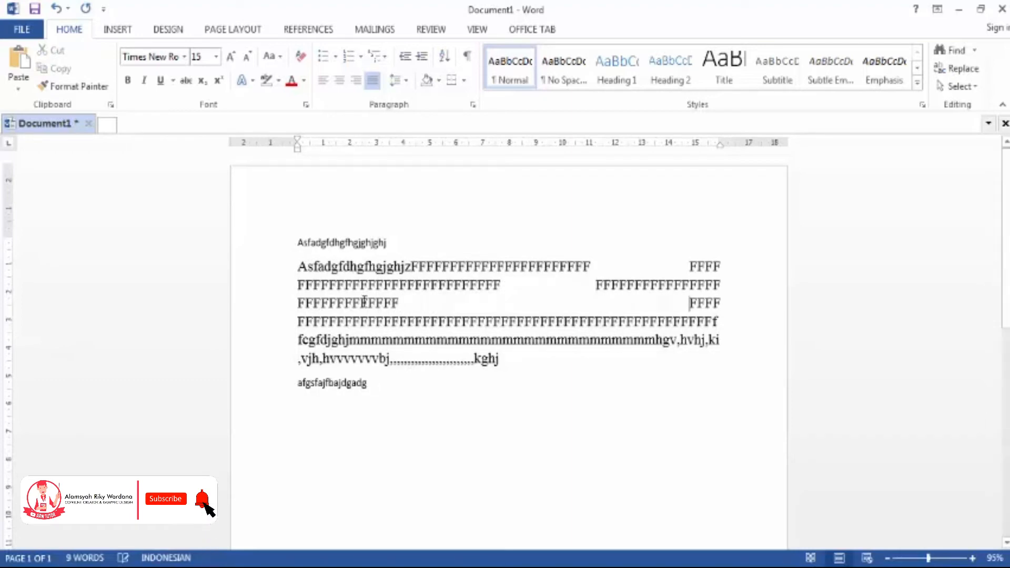
click(410, 325)
click(539, 322)
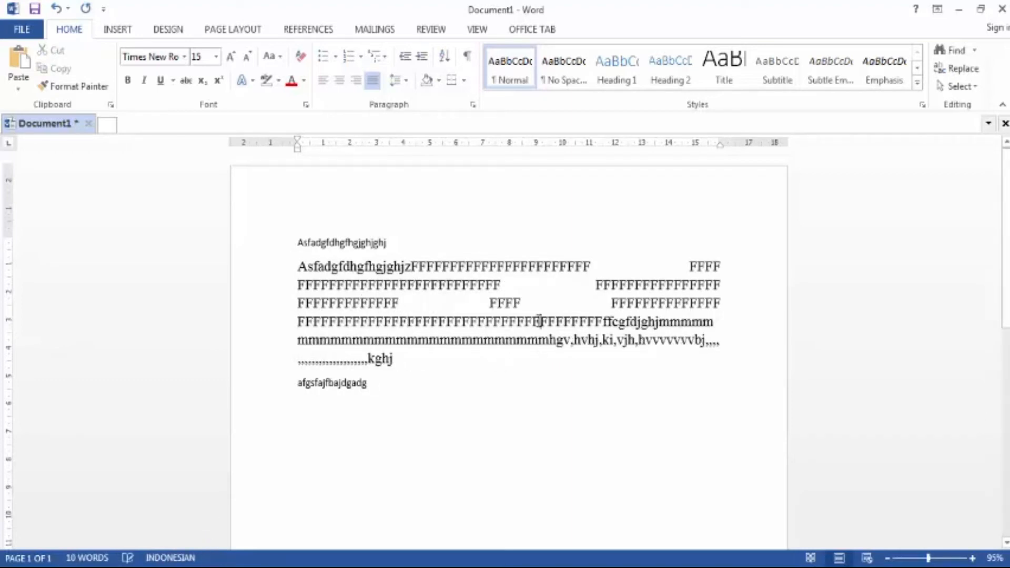
click(383, 320)
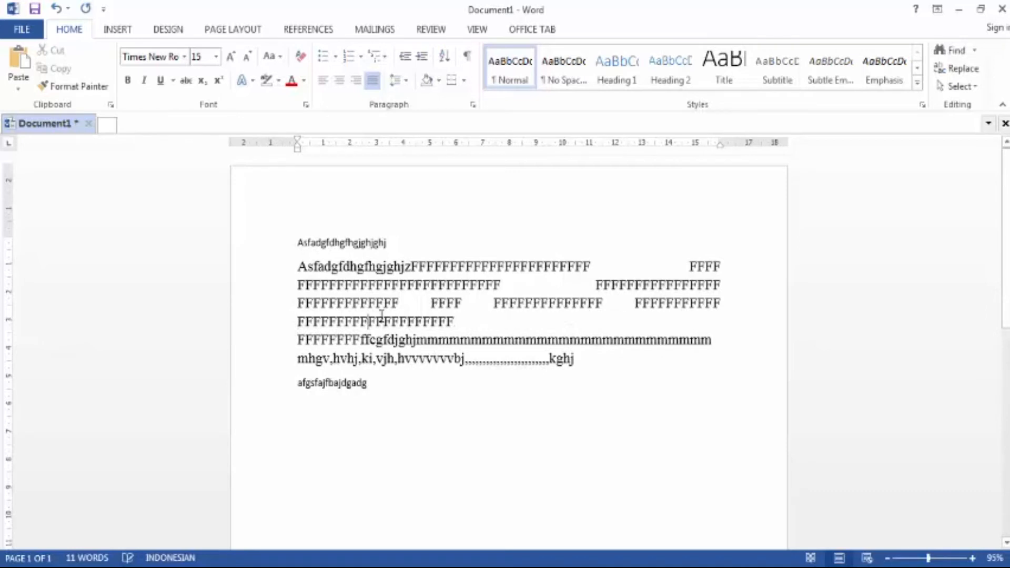
click(405, 288)
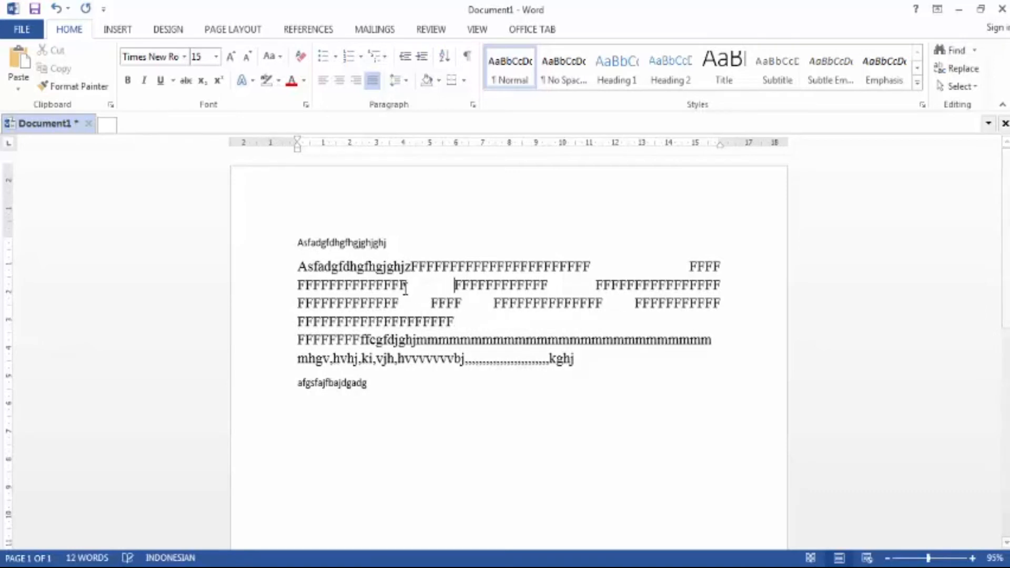
click(338, 285)
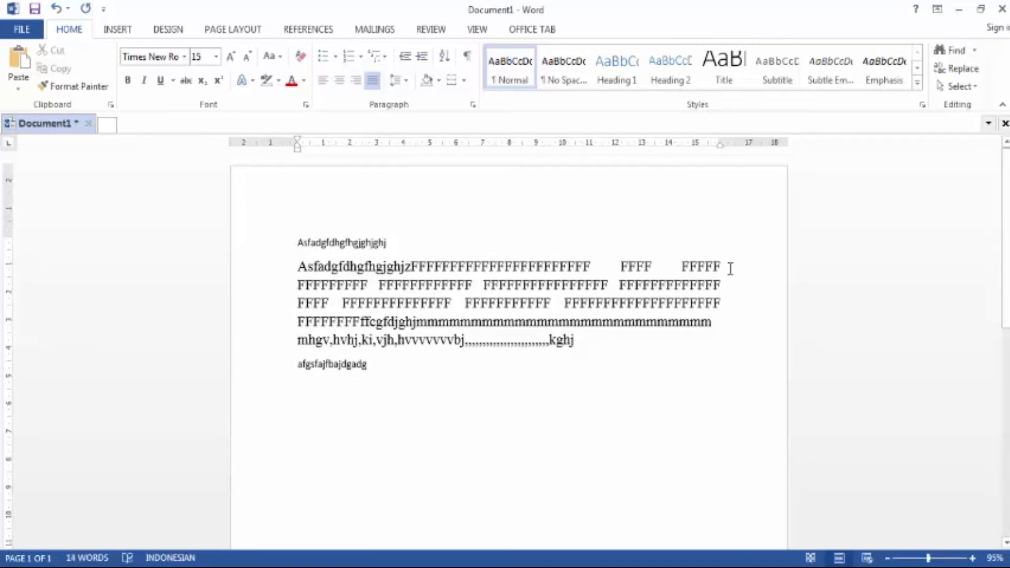
Step: Switch the second paragraph to left alignment for comparison, and justify it again
click(323, 80)
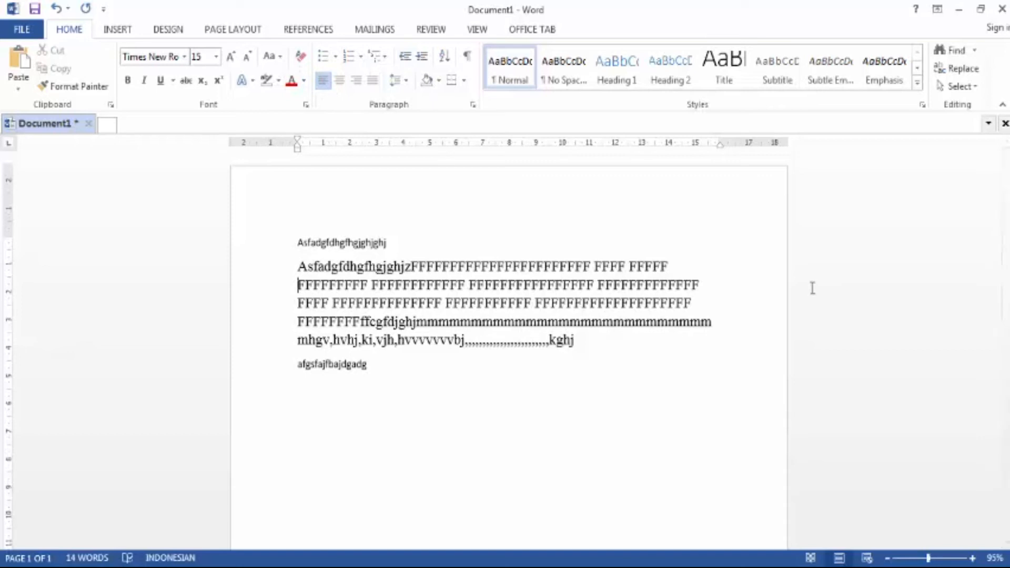
click(375, 83)
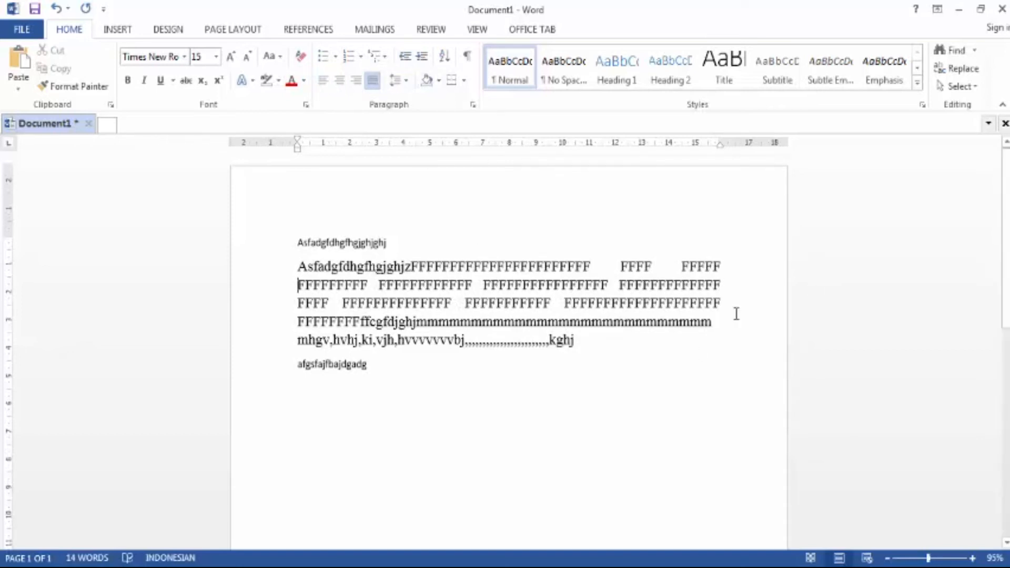
Step: Remove the space after the second paragraph, and preview the available line spacing values on it
click(298, 284)
drag(721, 285, 298, 266)
click(403, 86)
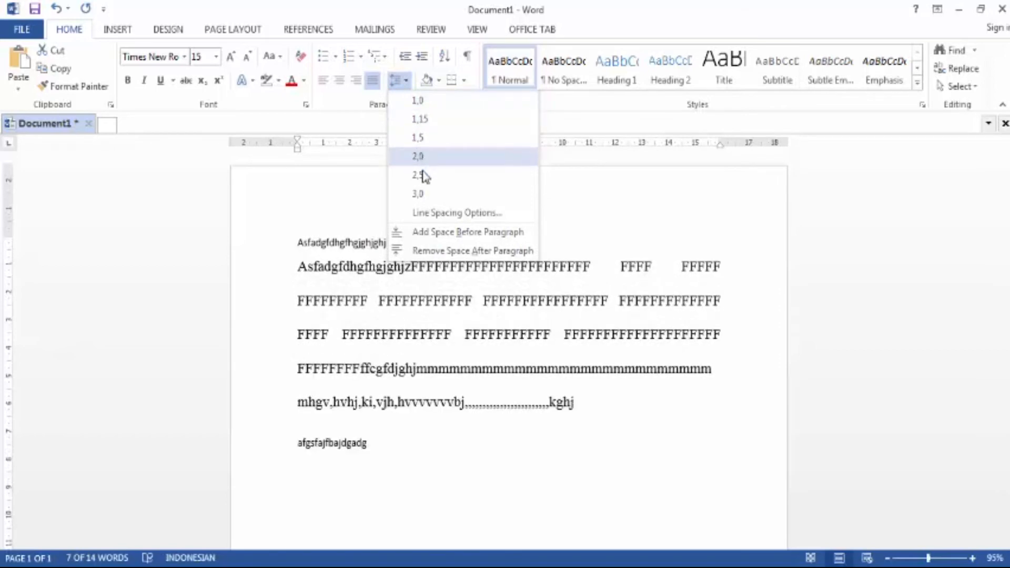
click(434, 250)
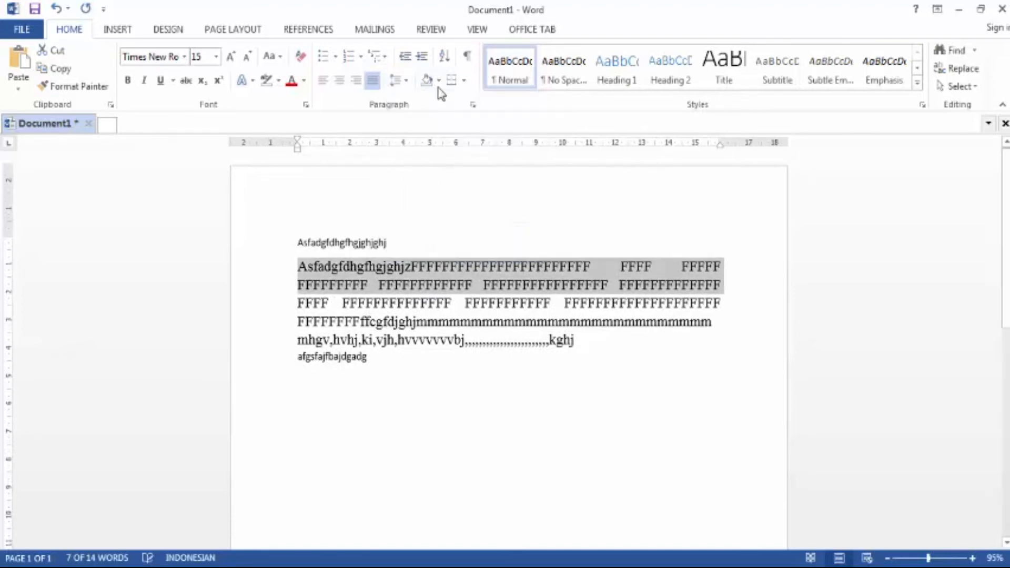
click(406, 81)
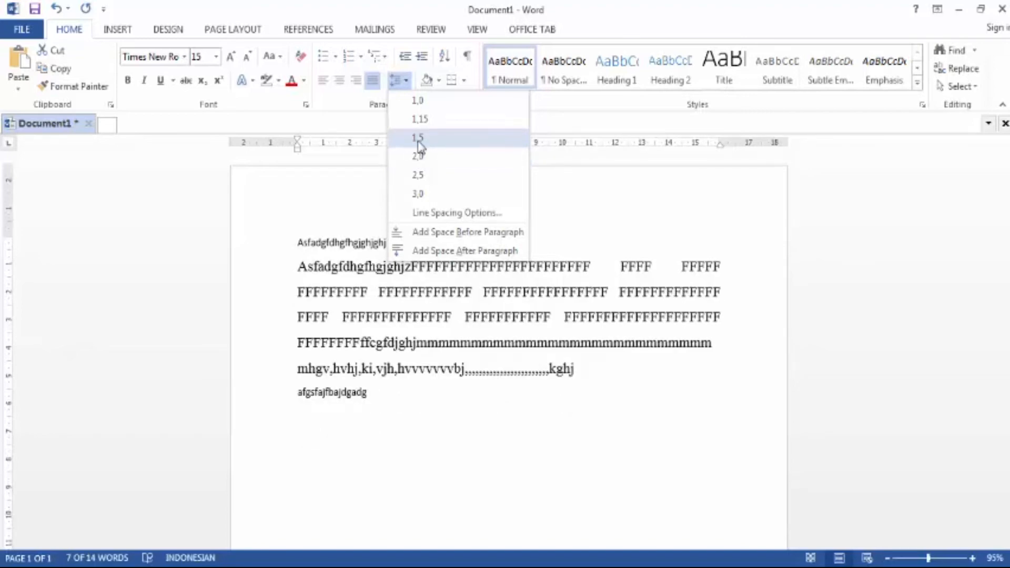
click(573, 175)
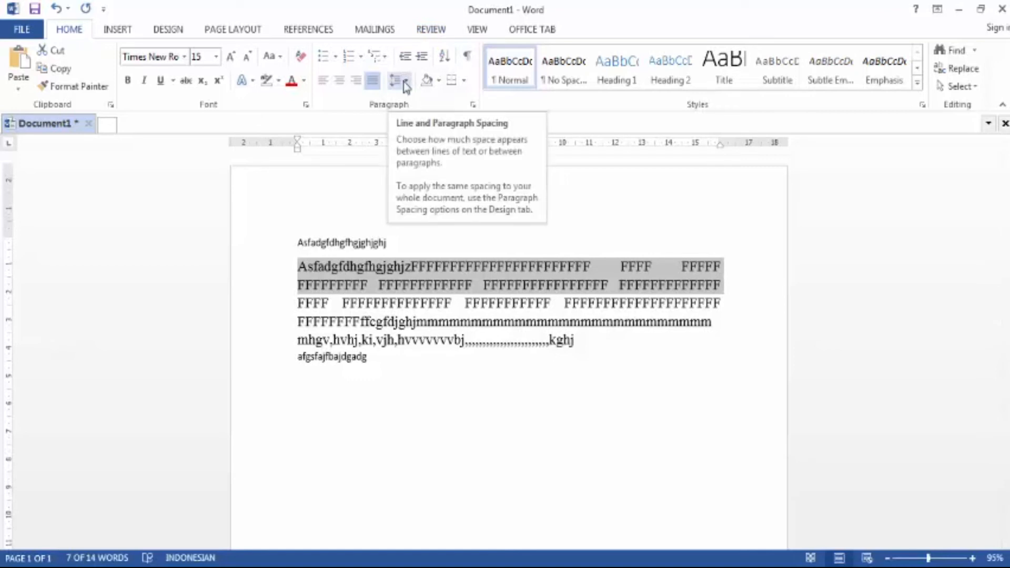
Step: Try dark blue shading on the first two lines of the second paragraph, and undo it
click(439, 82)
click(439, 82)
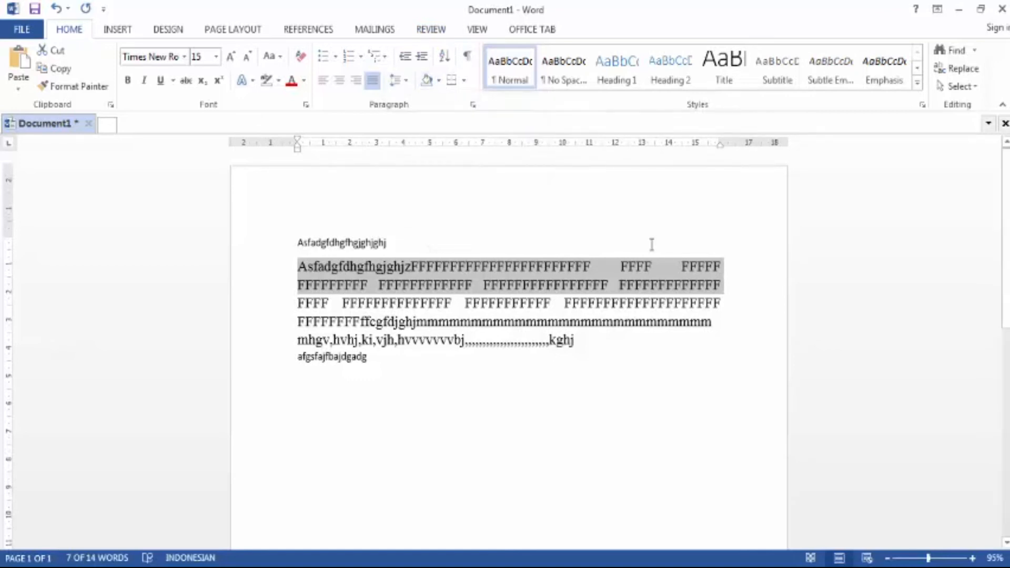
click(439, 82)
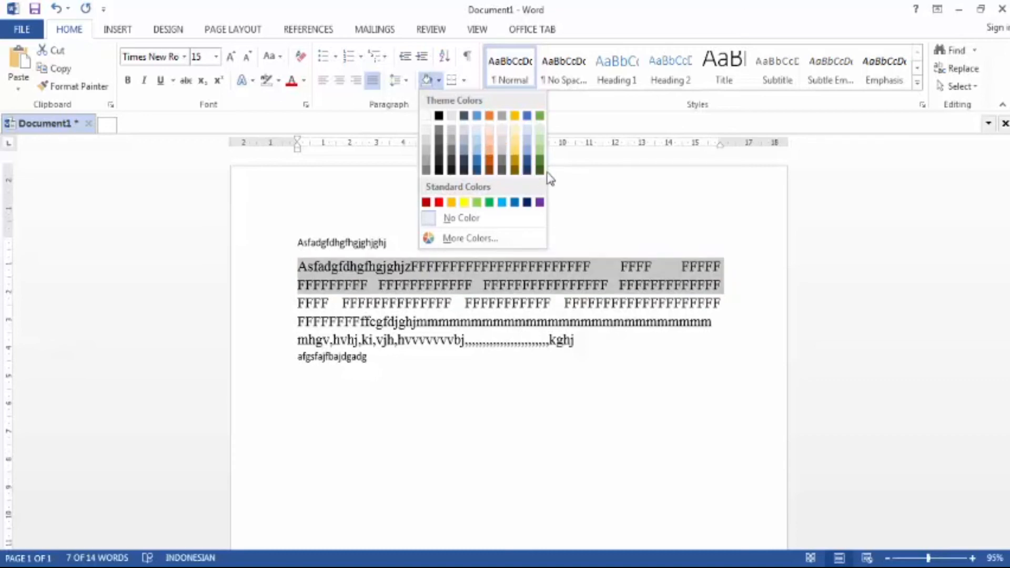
click(527, 171)
click(564, 340)
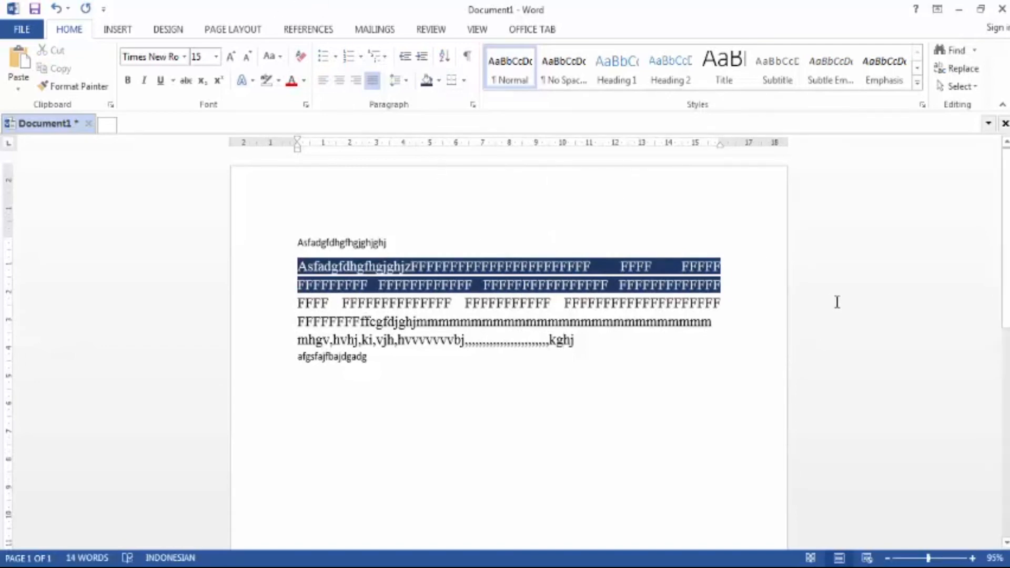
key(ctrl+z)
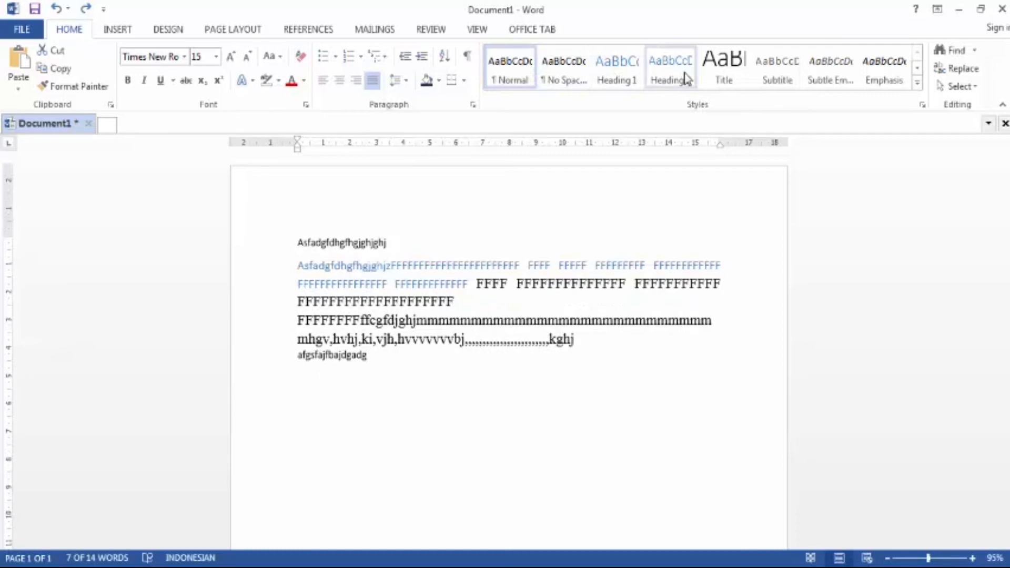
Step: Preview the gallery styles on the selected lines, and look through the style names offered by Apply Styles without applying any
click(917, 84)
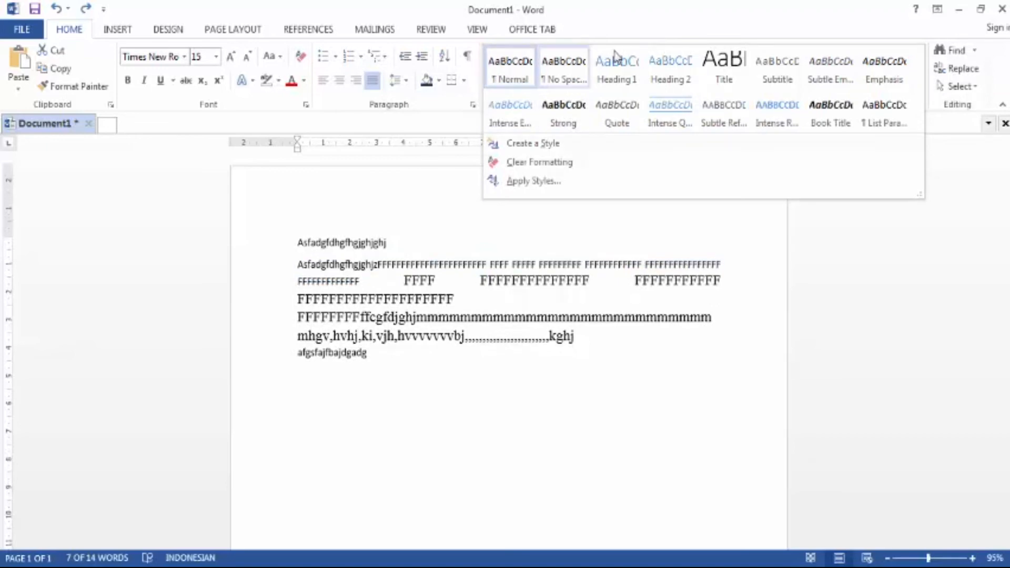
click(937, 119)
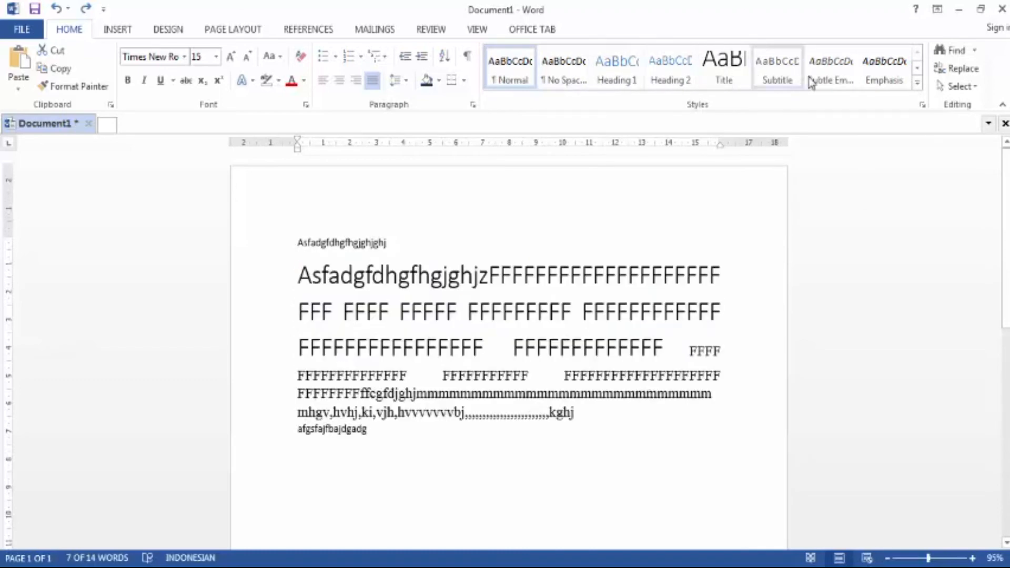
click(916, 83)
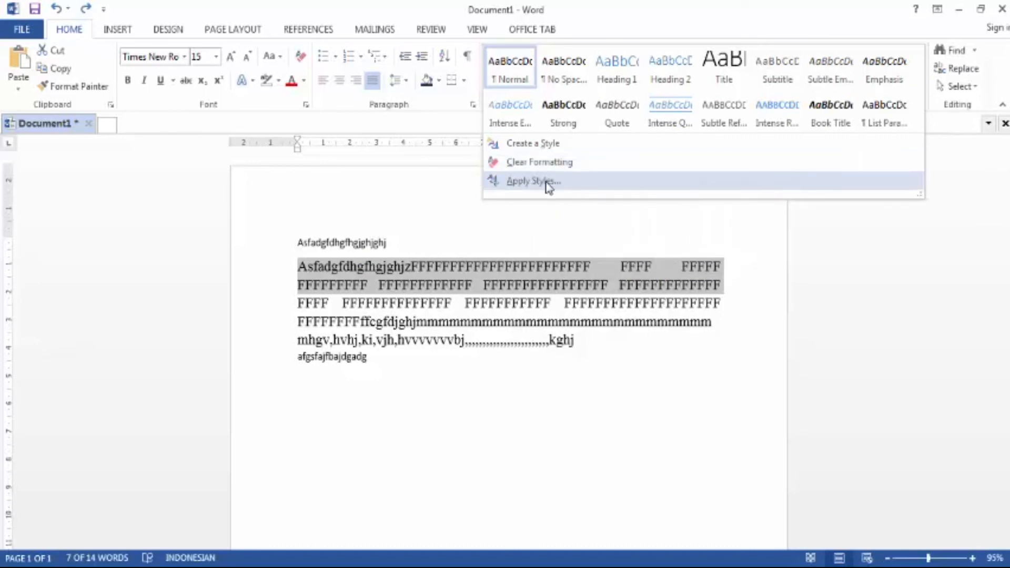
click(629, 184)
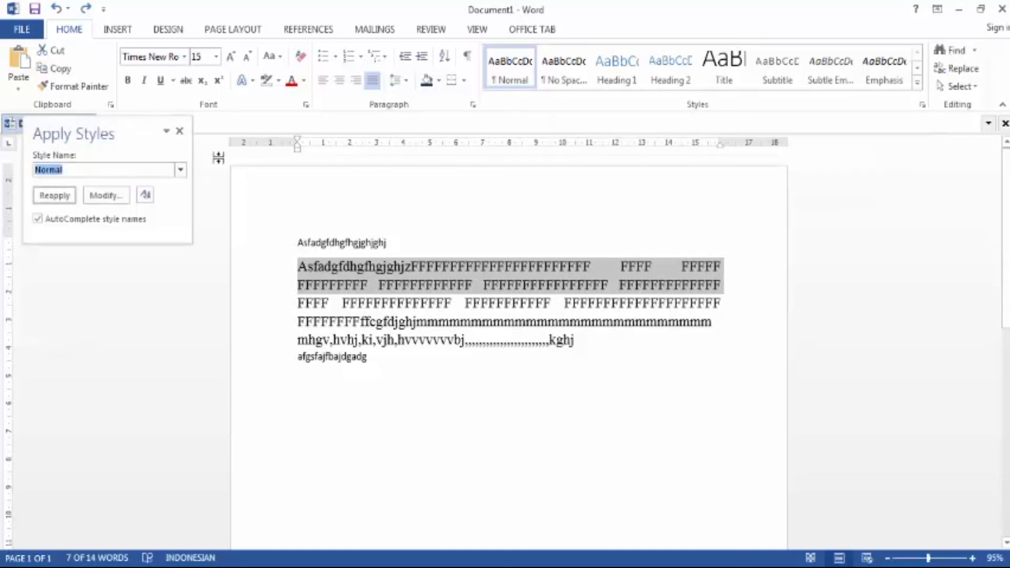
click(181, 170)
scroll(133, 199, down, 15)
scroll(152, 189, down, 3)
click(179, 131)
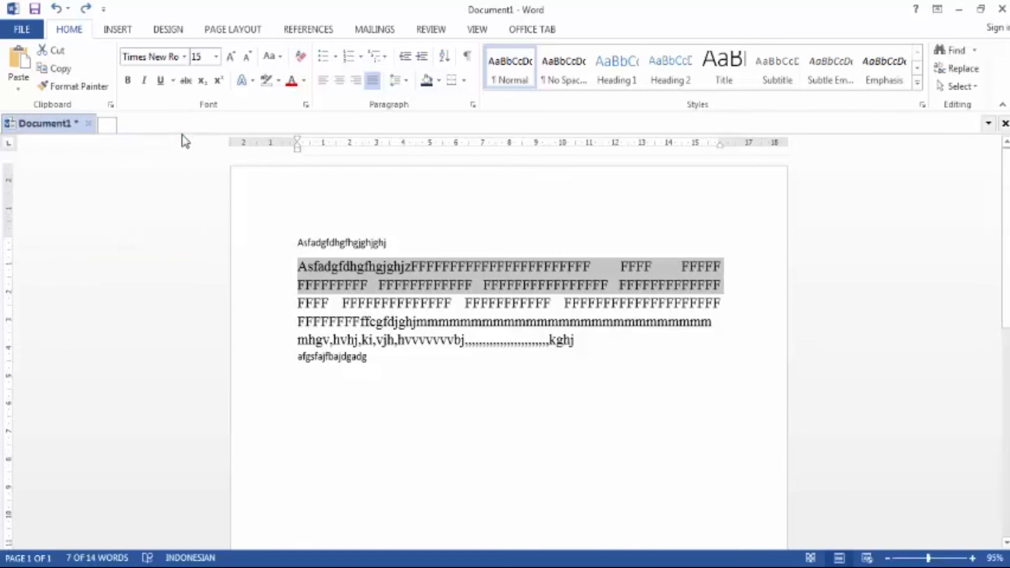
Step: Look through the Find options and each command category from Insert to Office Tab, ending back at Home
click(974, 55)
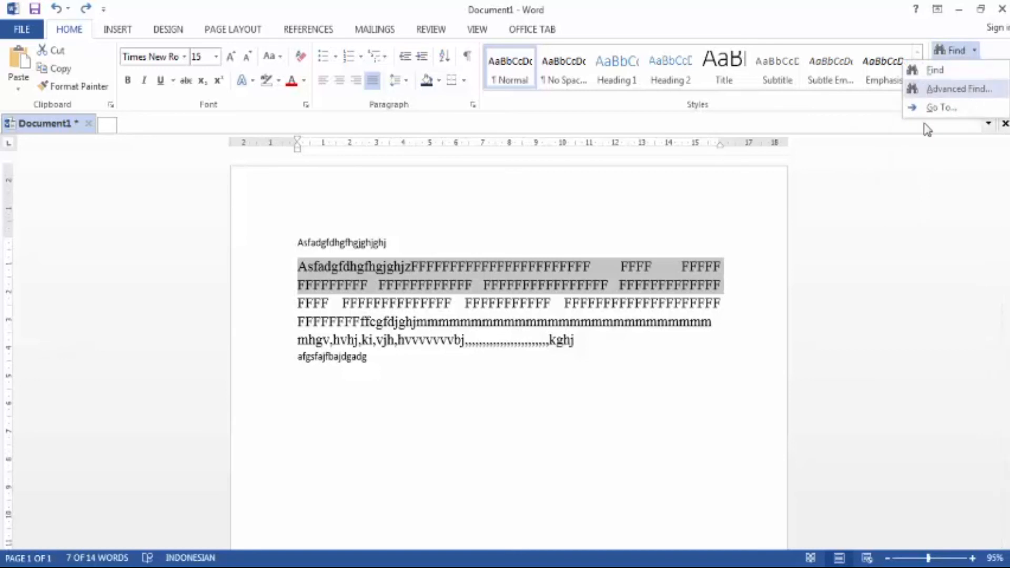
click(924, 173)
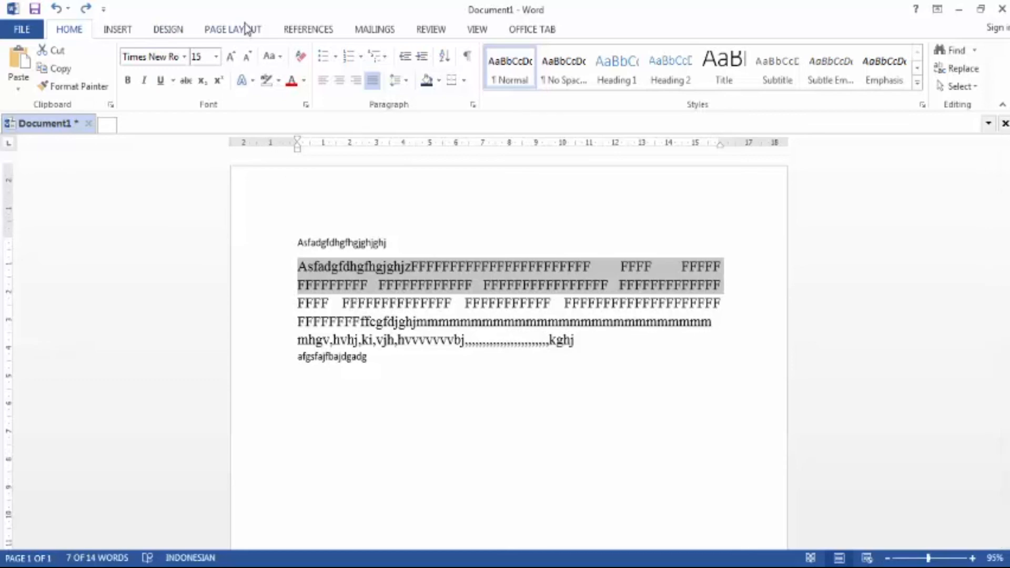
click(113, 36)
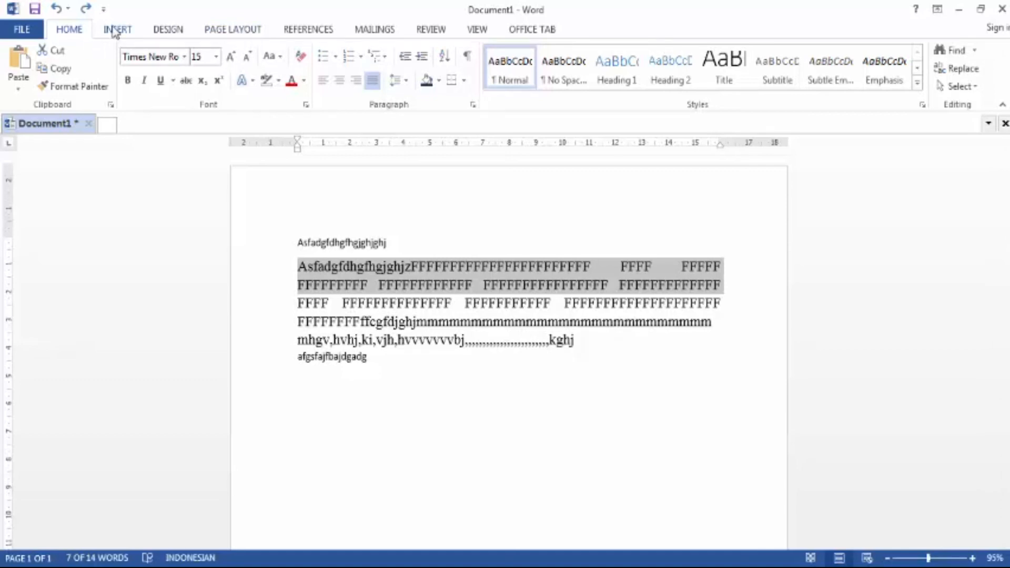
click(170, 31)
click(249, 31)
click(315, 32)
click(375, 32)
click(431, 31)
click(477, 30)
click(532, 30)
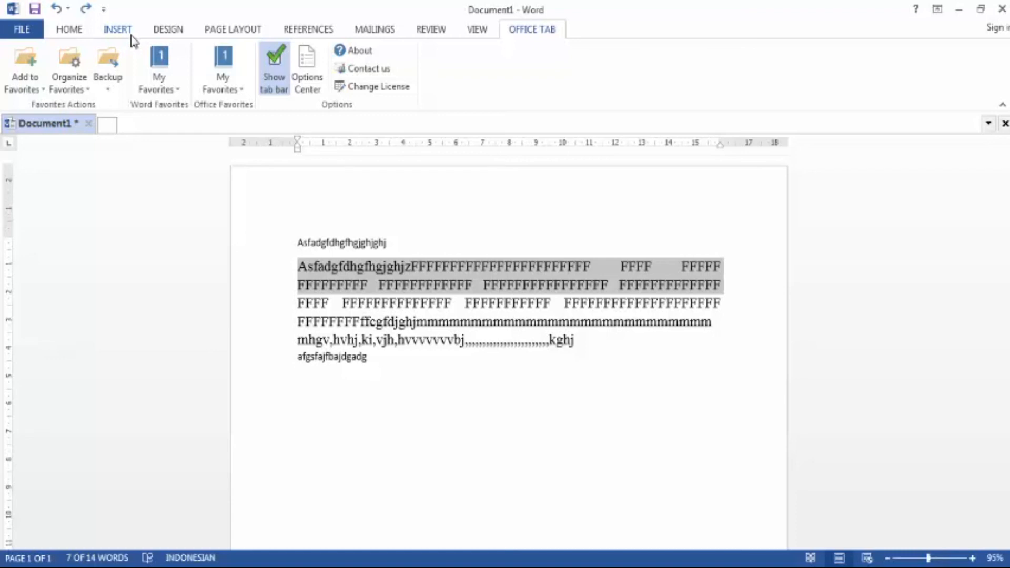
click(86, 31)
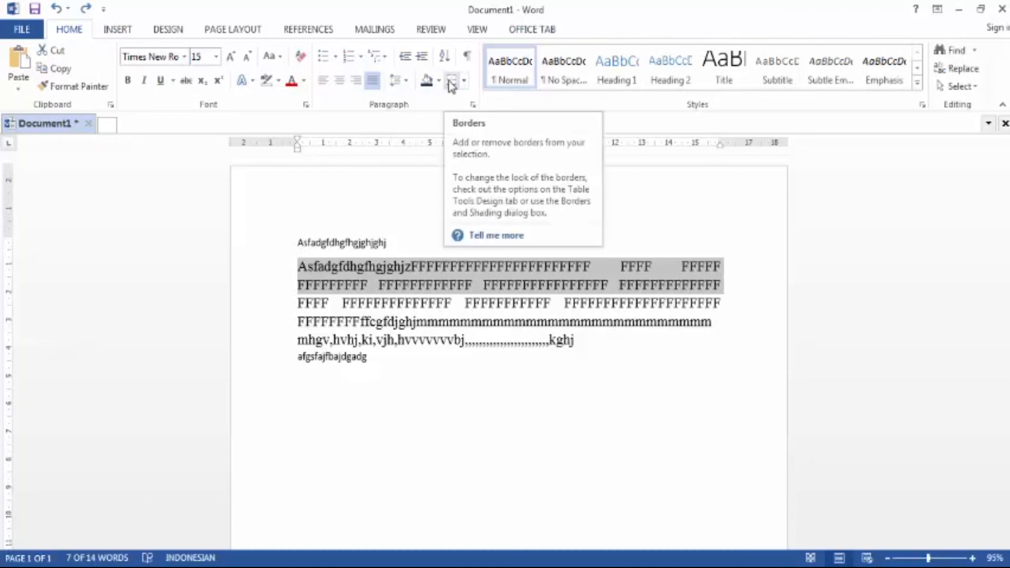
Step: Add a few empty lines below the last paragraph
click(597, 341)
click(397, 355)
key(Return)
key(Return)
key(Return)
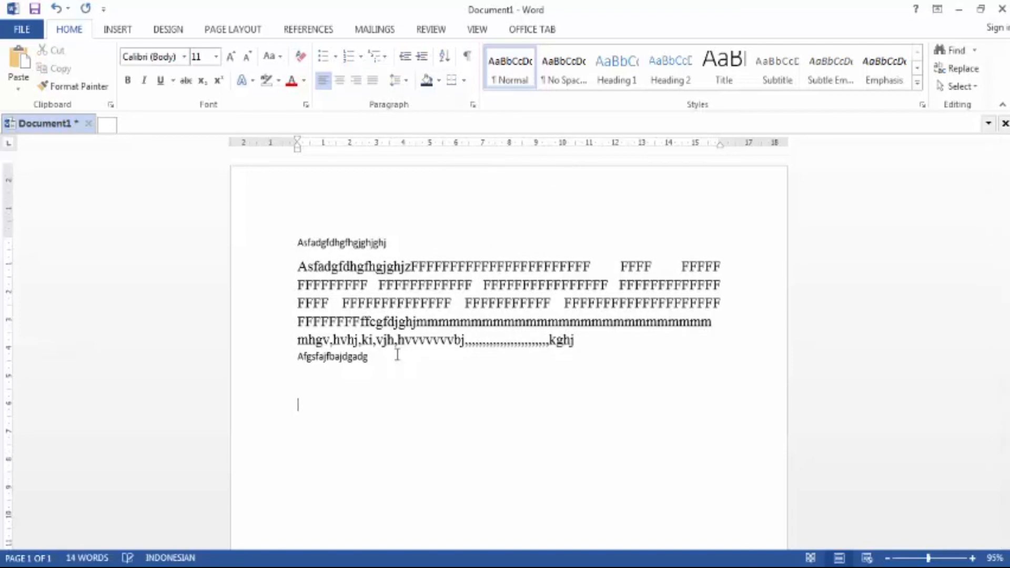
Step: Apply all borders to the last empty line, and extend the bordered box with a second line
click(465, 81)
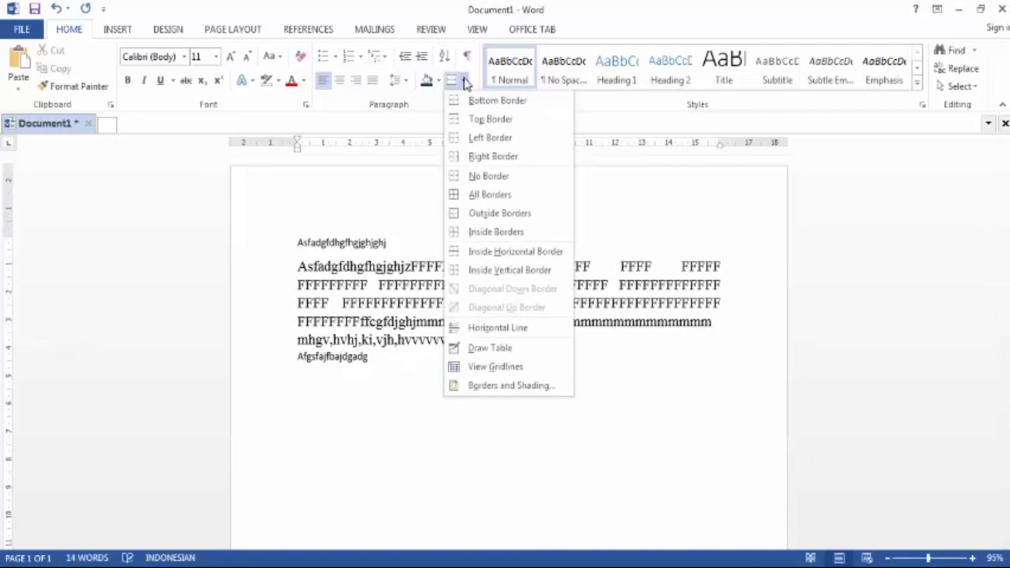
click(492, 196)
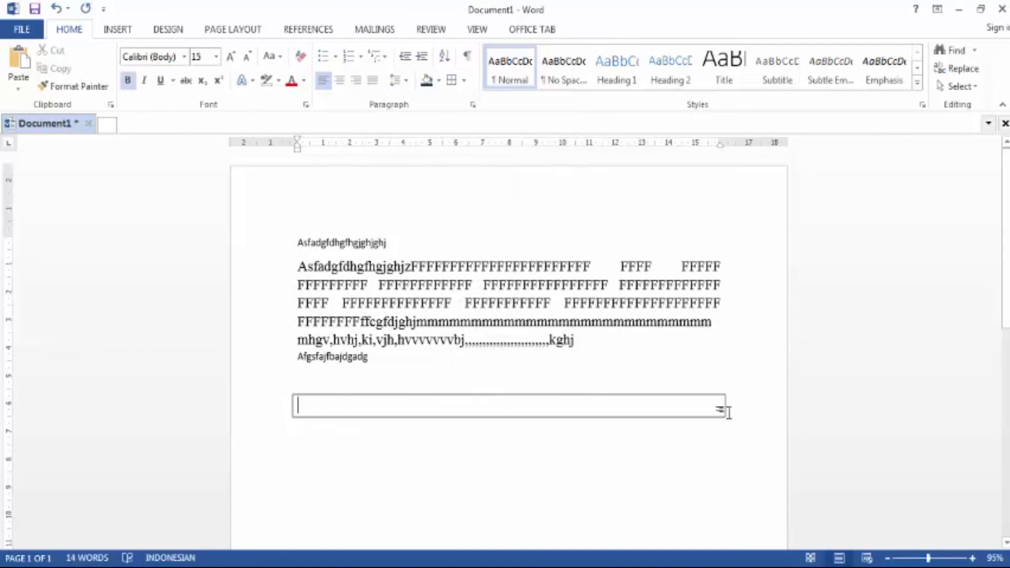
key(Return)
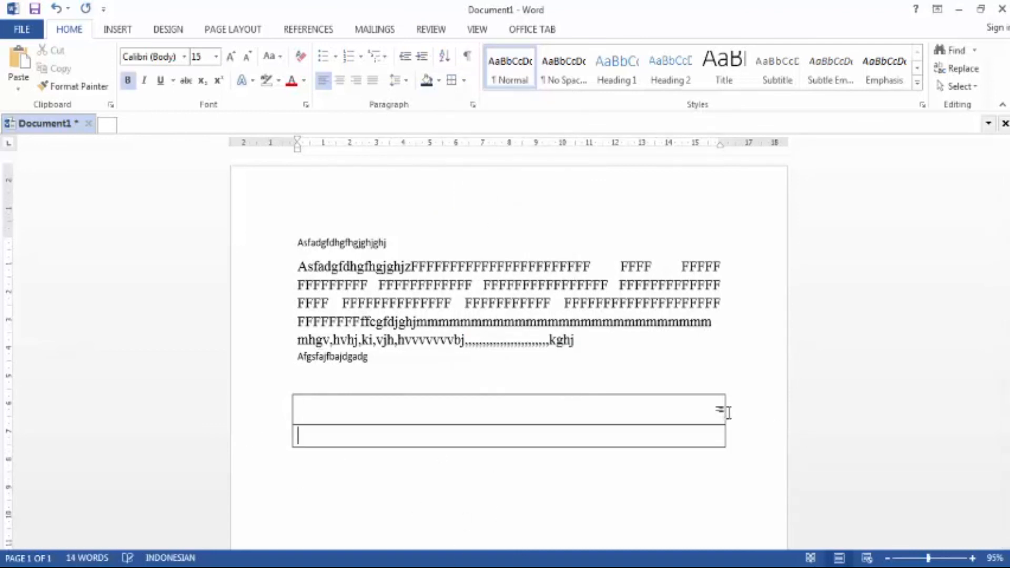
click(464, 81)
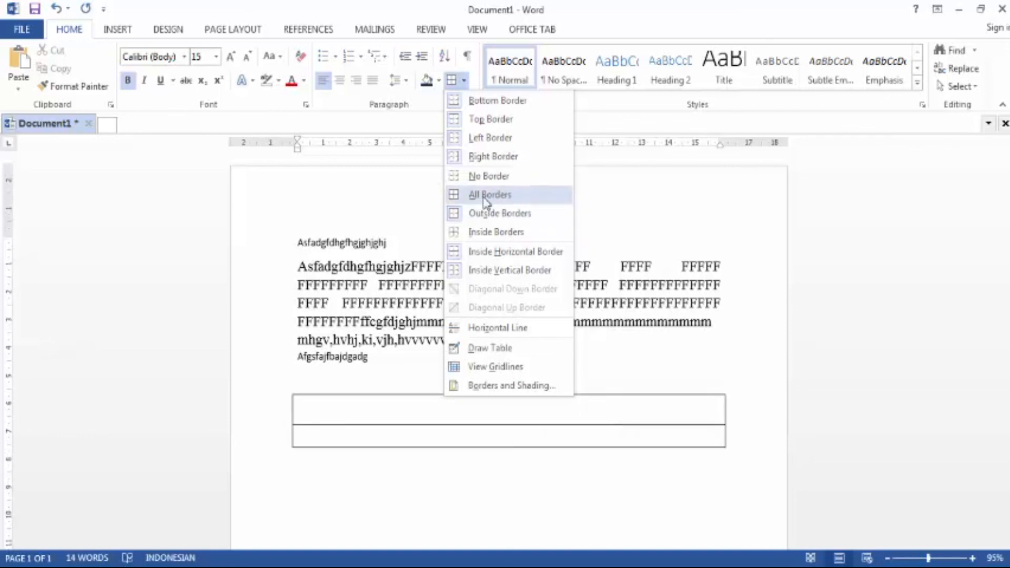
click(505, 194)
click(124, 30)
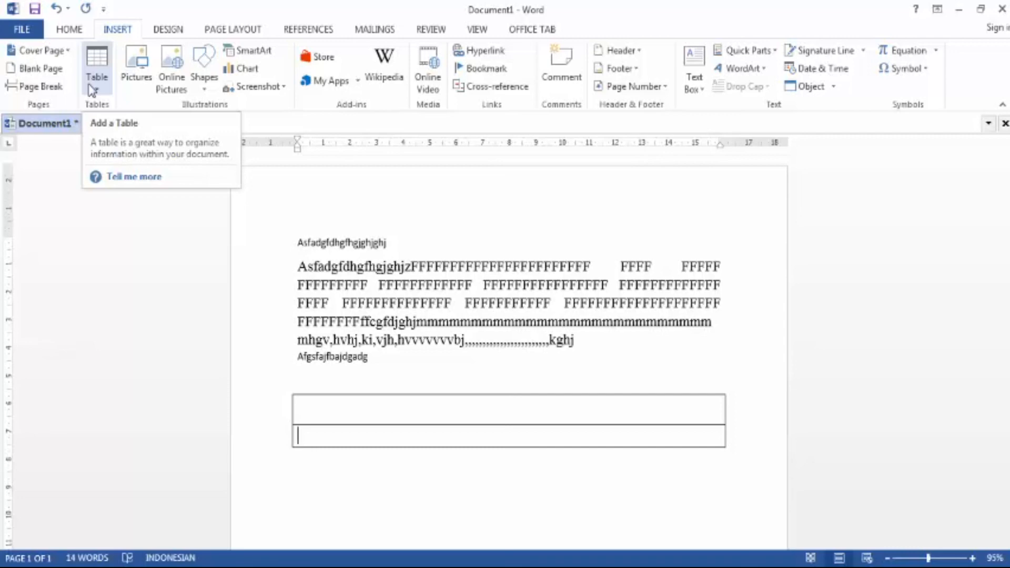
click(74, 30)
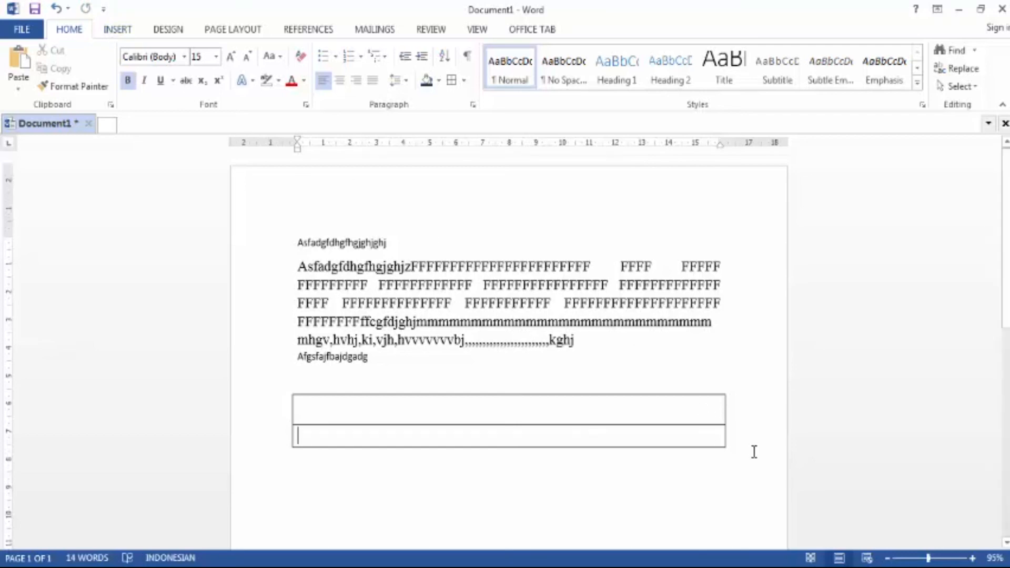
Step: Delete the entire document content, and close the document without saving
key(ctrl+a)
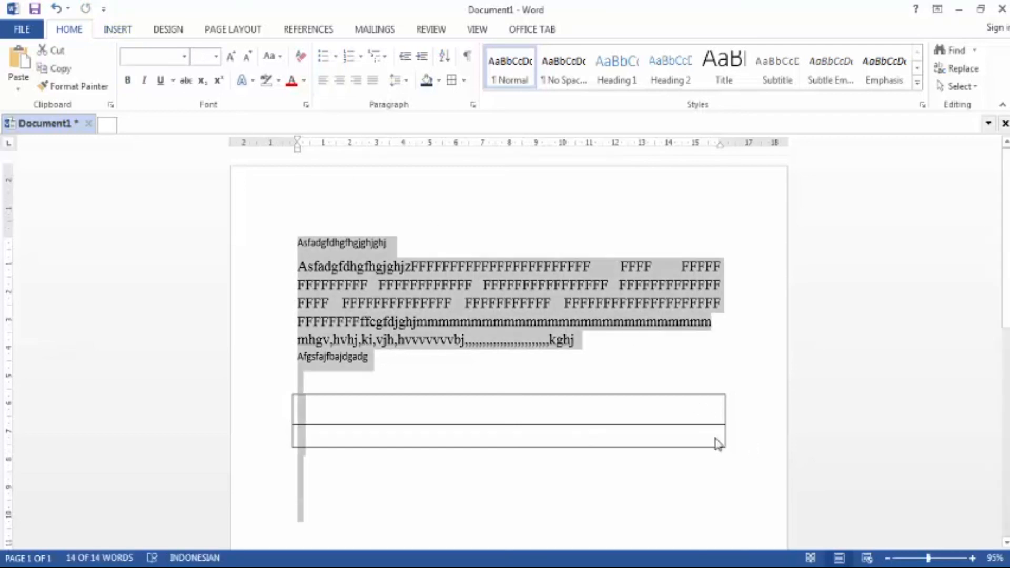
key(Delete)
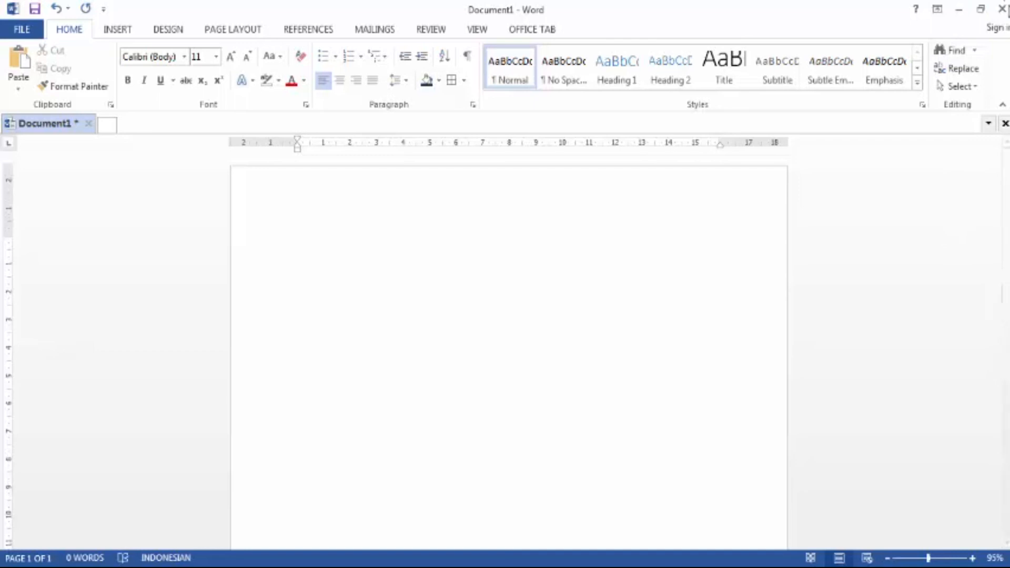
click(1002, 9)
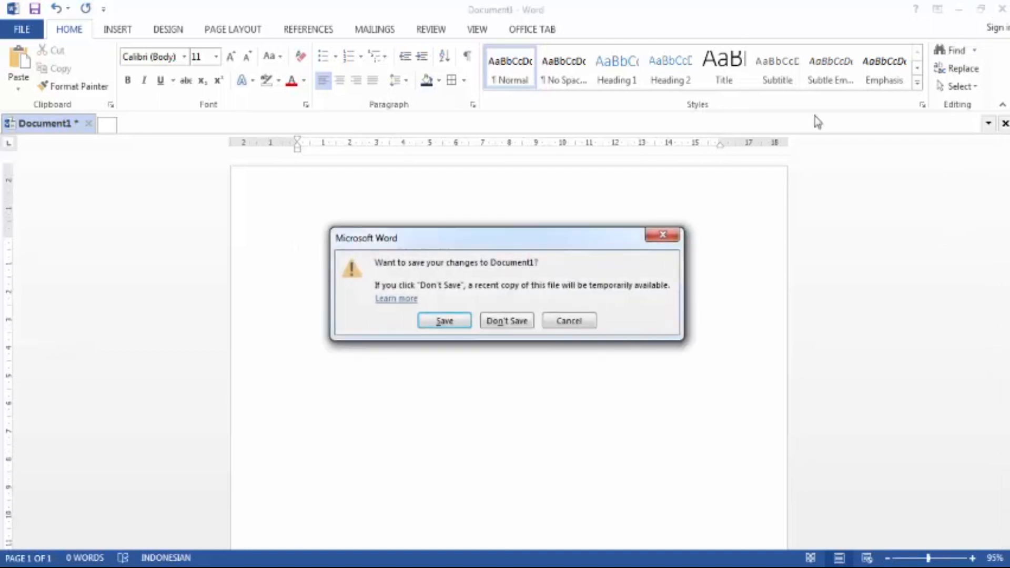
click(517, 321)
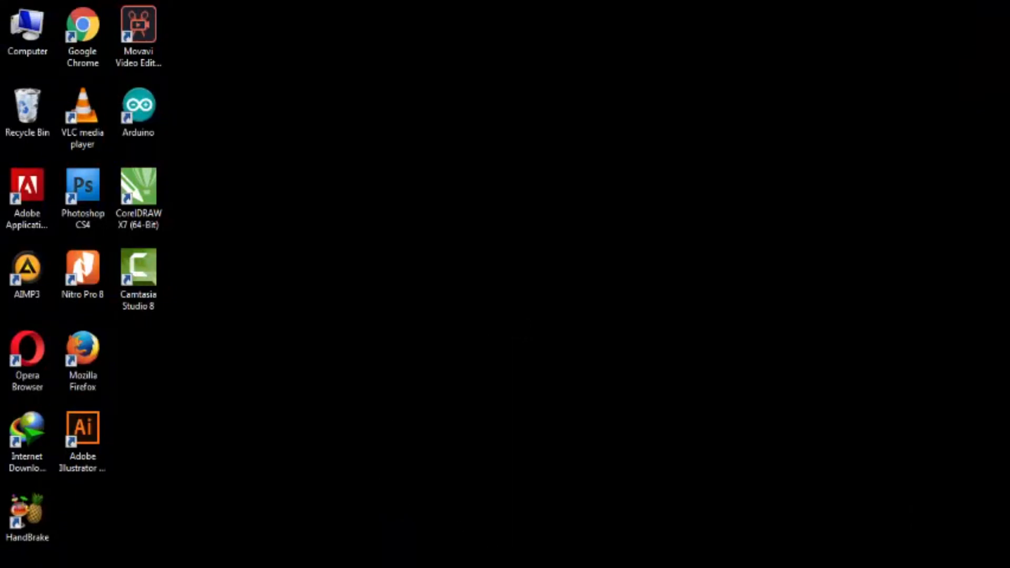
click(572, 567)
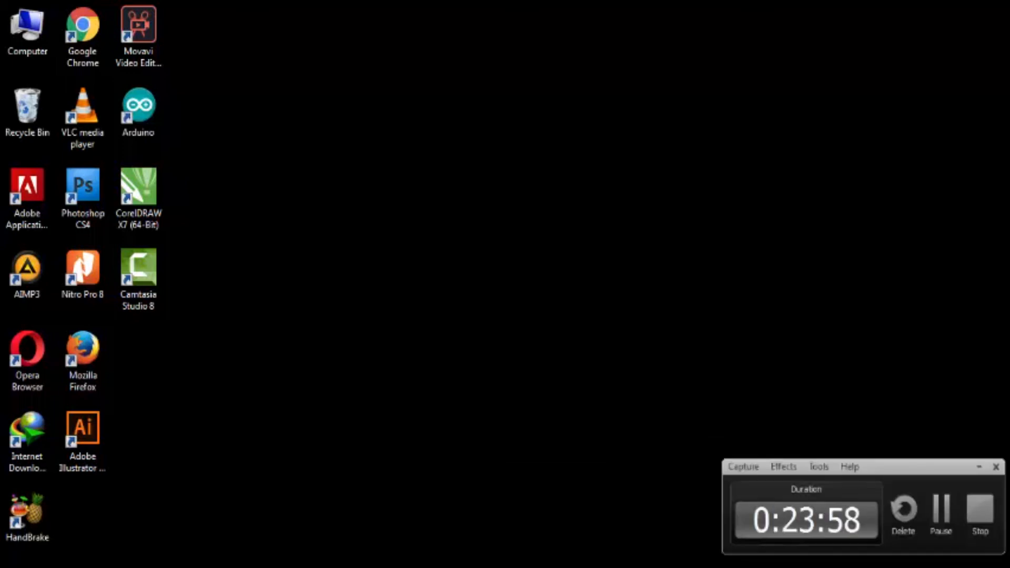